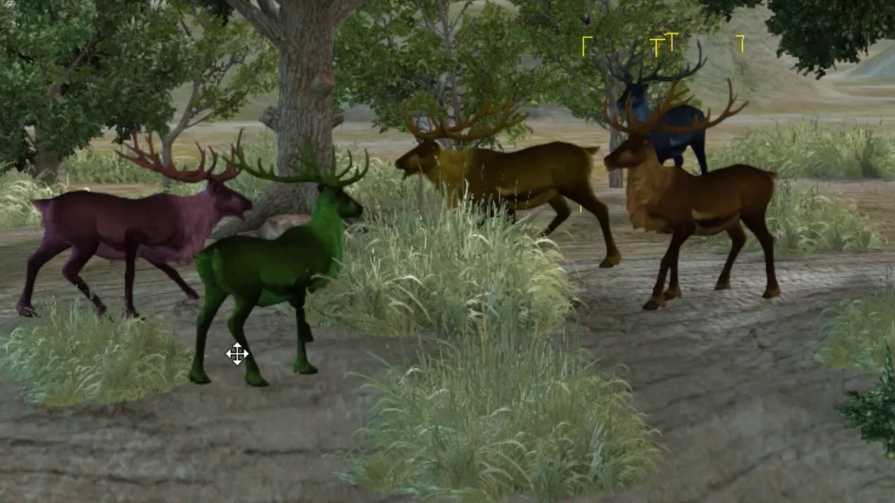
Zoom in and orbit the view closer around the recoloured reindeer herd
{"action": "scroll", "coordinate": [232, 354], "scroll_direction": "up", "scroll_amount": 2}
{"action": "scroll", "coordinate": [231, 352], "scroll_direction": "up", "scroll_amount": 2}
{"action": "scroll", "coordinate": [232, 352], "scroll_direction": "up", "scroll_amount": 2}
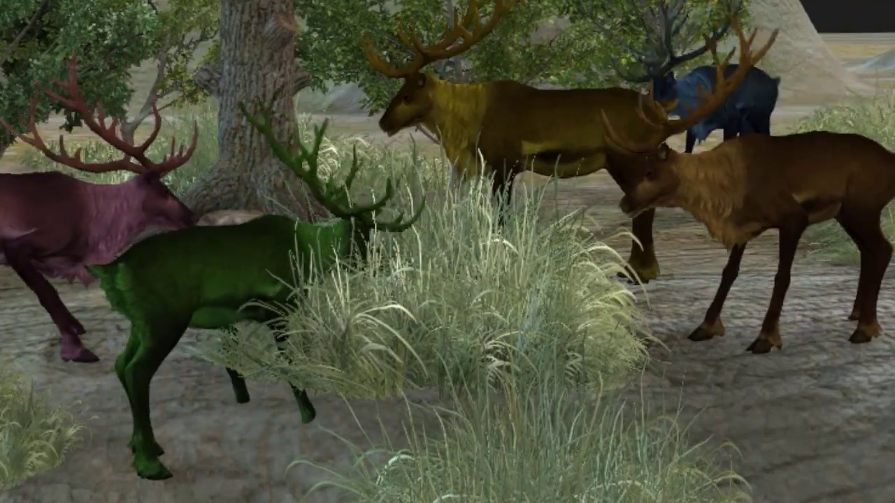
{"action": "mouse_move", "coordinate": [678, 349]}
{"action": "left_mouse_down"}
{"action": "mouse_move", "coordinate": [593, 361]}
{"action": "mouse_move", "coordinate": [257, 353]}
{"action": "left_mouse_up"}
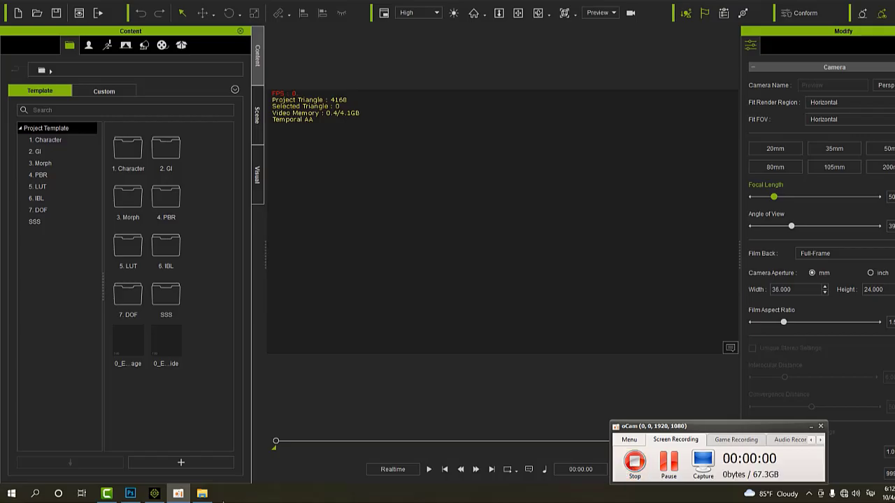
Load the custom saved project '11' from the Content panel's Custom tab into the viewport
{"action": "left_click", "coordinate": [202, 493]}
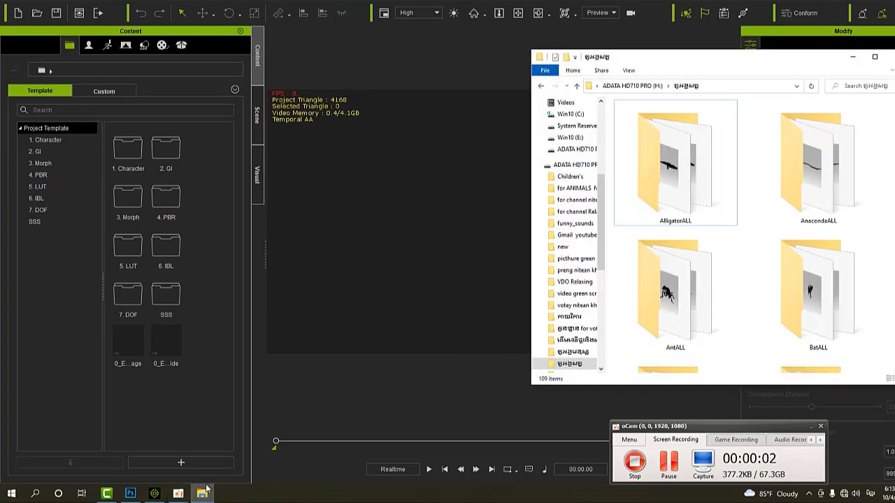
{"action": "left_click", "coordinate": [178, 493]}
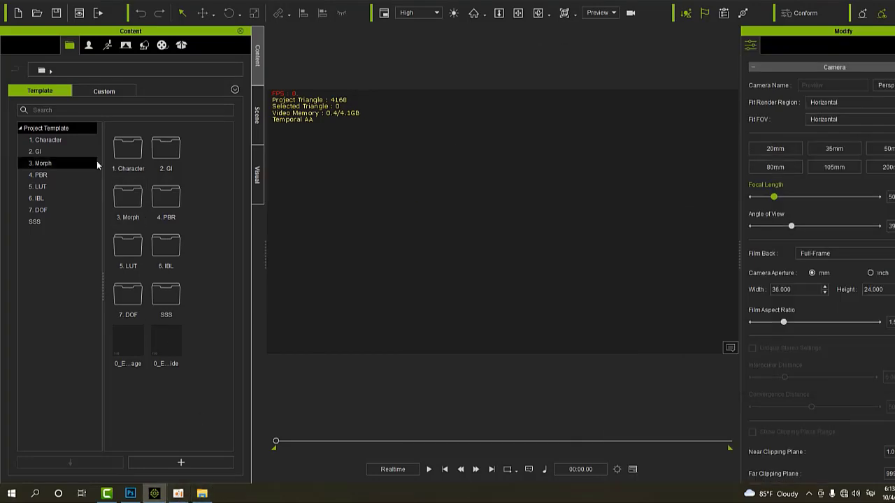
{"action": "left_click", "coordinate": [108, 94]}
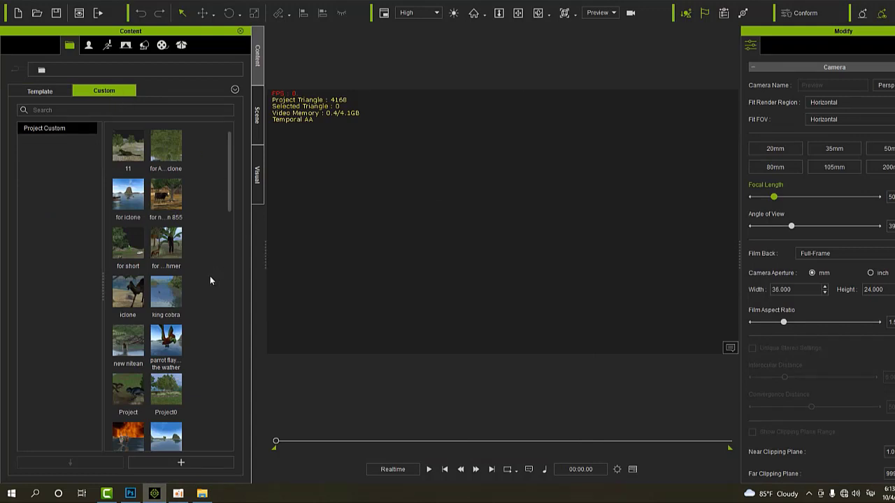
{"action": "scroll", "coordinate": [209, 275], "scroll_direction": "down", "scroll_amount": 3}
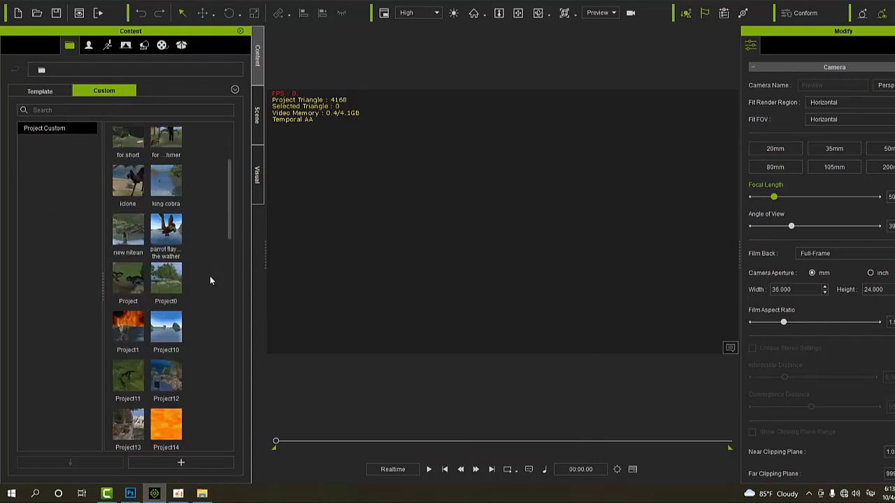
{"action": "scroll", "coordinate": [210, 272], "scroll_direction": "up", "scroll_amount": 3}
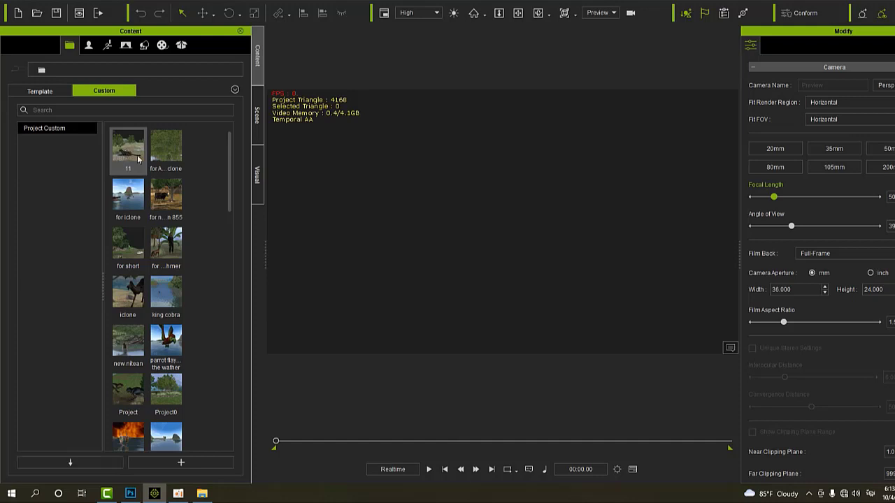
{"action": "left_click_drag", "start_coordinate": [137, 159], "coordinate": [461, 229]}
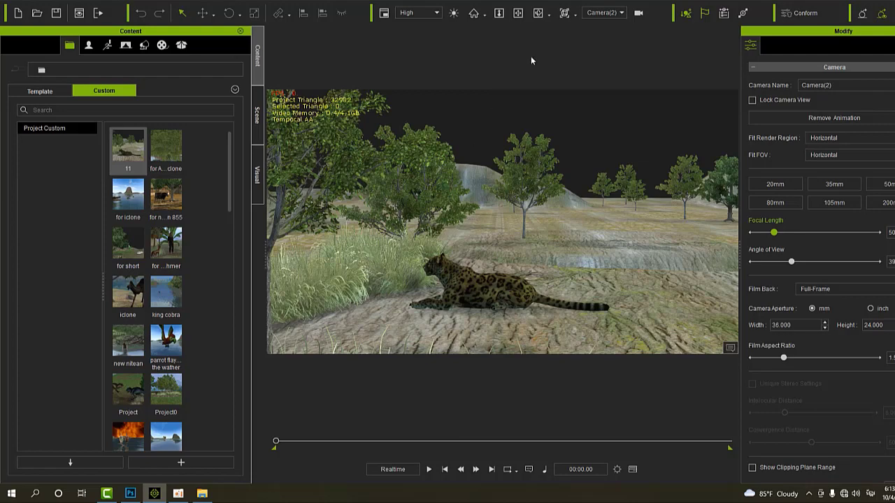
View the scene through the Preview camera and reframe on the landscape
{"action": "left_click", "coordinate": [620, 15]}
{"action": "left_click", "coordinate": [605, 28]}
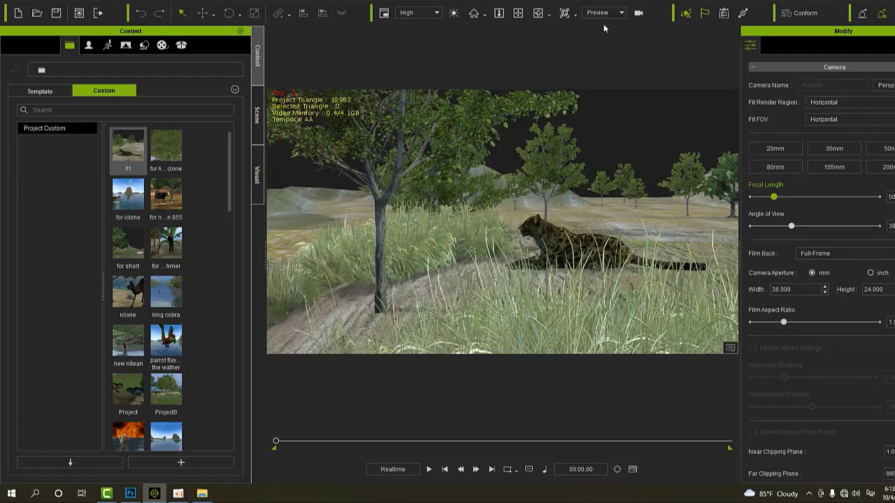
{"action": "left_click", "coordinate": [538, 12]}
{"action": "left_click", "coordinate": [483, 202]}
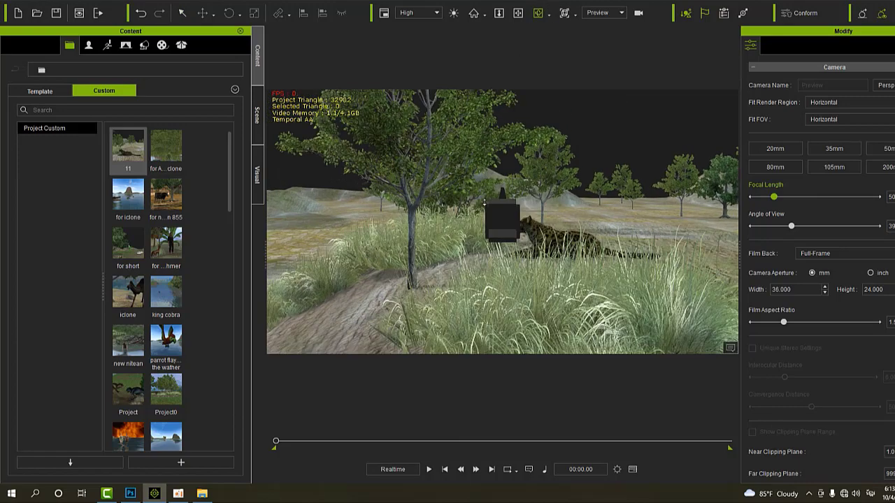
Hide the scene's camera objects using the Camera list in the Scene tree
{"action": "left_click", "coordinate": [257, 175]}
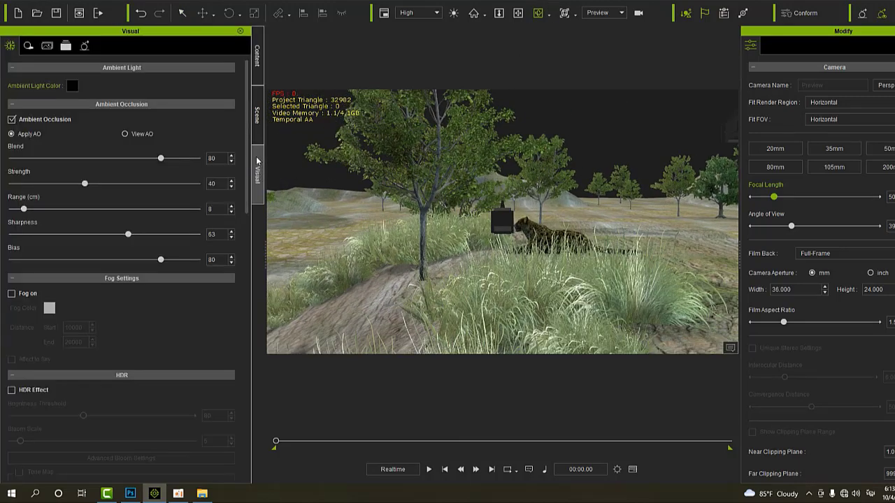
{"action": "left_click", "coordinate": [256, 115]}
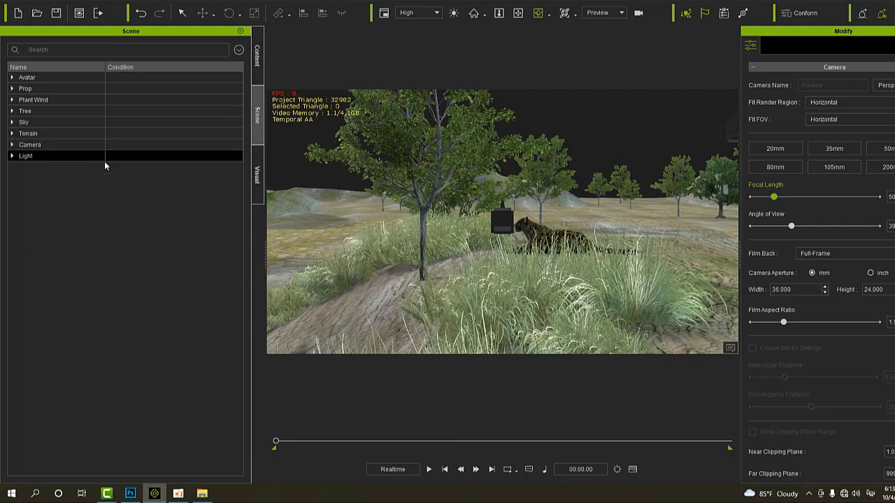
{"action": "double_click", "coordinate": [54, 144]}
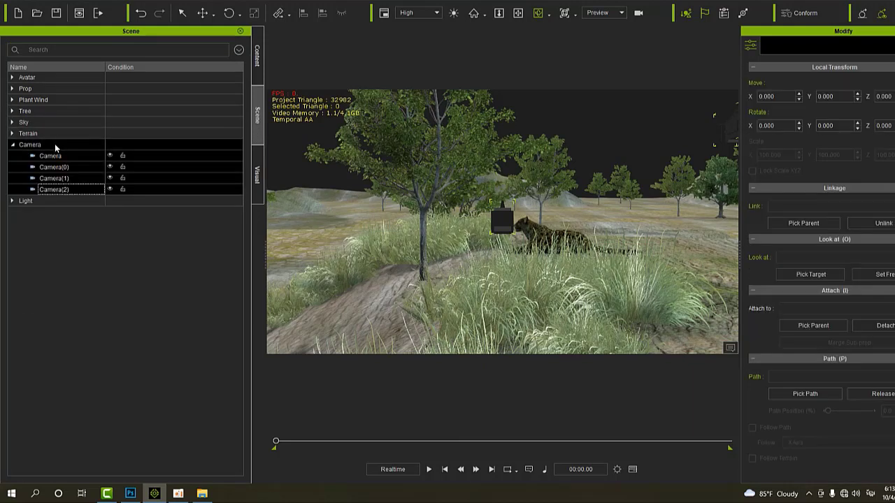
{"action": "left_click", "coordinate": [109, 183]}
{"action": "left_click", "coordinate": [109, 169]}
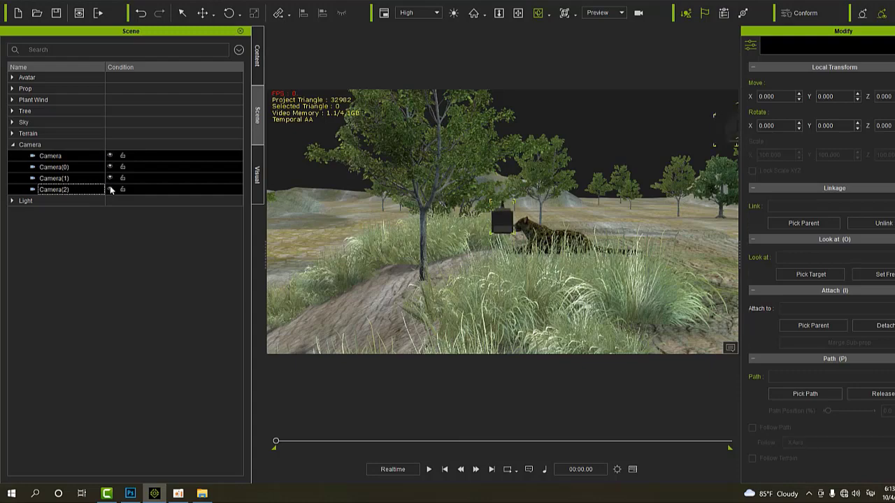
{"action": "left_click", "coordinate": [110, 182]}
Fly in toward the leopard and delete it from the scene
{"action": "scroll", "coordinate": [438, 274], "scroll_direction": "up", "scroll_amount": 5}
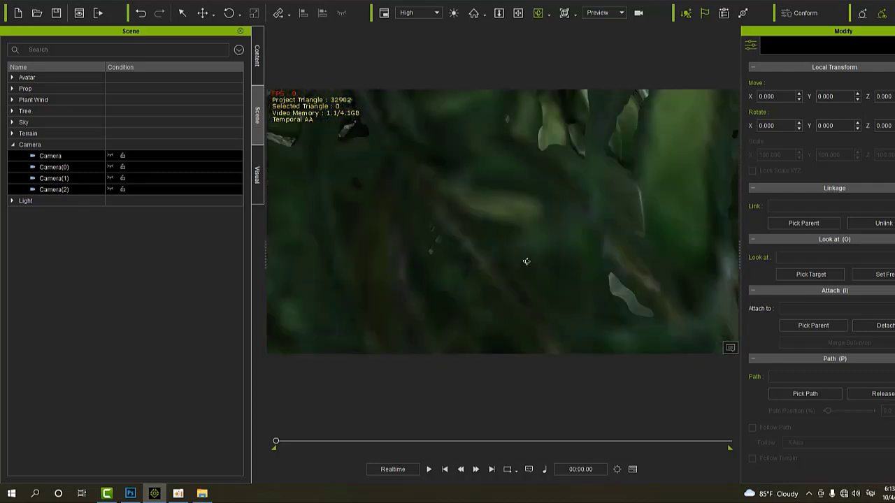
{"action": "scroll", "coordinate": [538, 255], "scroll_direction": "down", "scroll_amount": 5}
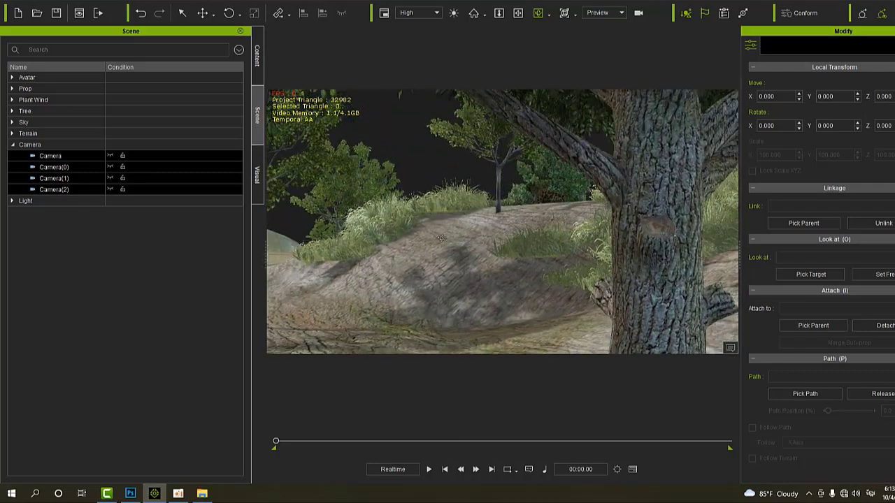
{"action": "scroll", "coordinate": [429, 282], "scroll_direction": "down", "scroll_amount": 2}
{"action": "scroll", "coordinate": [429, 283], "scroll_direction": "down", "scroll_amount": 2}
{"action": "scroll", "coordinate": [429, 284], "scroll_direction": "down", "scroll_amount": 2}
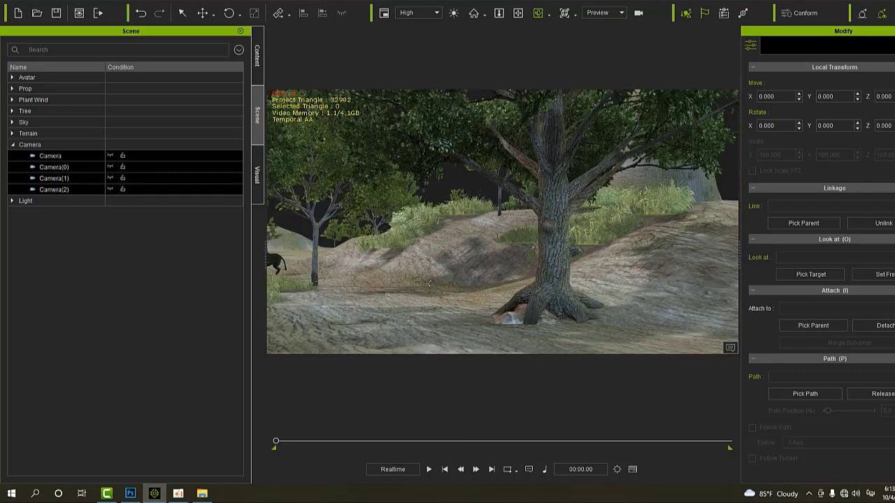
{"action": "scroll", "coordinate": [428, 284], "scroll_direction": "down", "scroll_amount": 2}
{"action": "scroll", "coordinate": [429, 286], "scroll_direction": "up", "scroll_amount": 2}
{"action": "scroll", "coordinate": [430, 287], "scroll_direction": "up", "scroll_amount": 1}
{"action": "scroll", "coordinate": [432, 289], "scroll_direction": "up", "scroll_amount": 2}
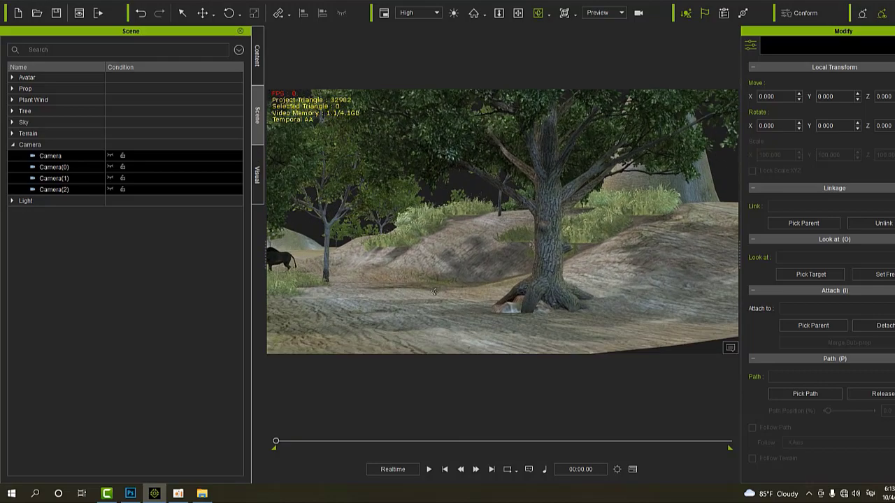
{"action": "scroll", "coordinate": [434, 292], "scroll_direction": "up", "scroll_amount": 2}
{"action": "scroll", "coordinate": [434, 291], "scroll_direction": "up", "scroll_amount": 2}
{"action": "scroll", "coordinate": [468, 280], "scroll_direction": "up", "scroll_amount": 3}
{"action": "scroll", "coordinate": [517, 262], "scroll_direction": "up", "scroll_amount": 2}
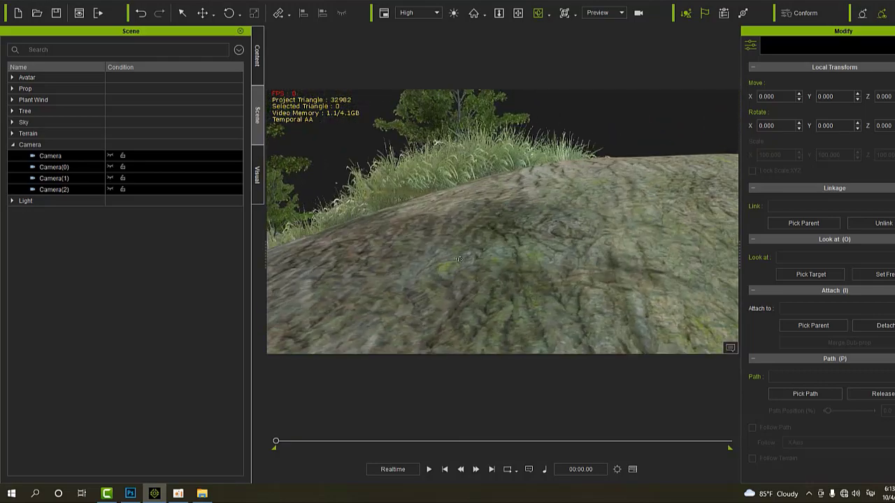
{"action": "scroll", "coordinate": [566, 243], "scroll_direction": "up", "scroll_amount": 2}
{"action": "scroll", "coordinate": [566, 243], "scroll_direction": "up", "scroll_amount": 2}
{"action": "scroll", "coordinate": [556, 244], "scroll_direction": "up", "scroll_amount": 1}
{"action": "scroll", "coordinate": [547, 243], "scroll_direction": "up", "scroll_amount": 2}
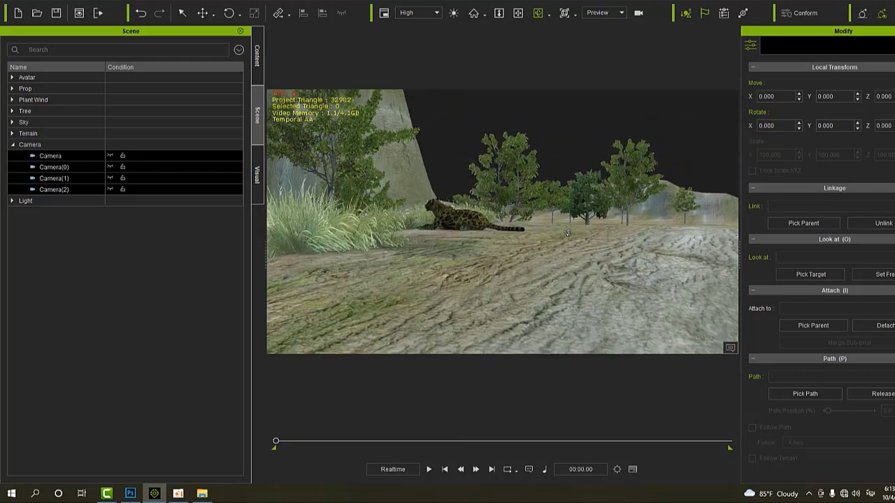
{"action": "scroll", "coordinate": [538, 244], "scroll_direction": "up", "scroll_amount": 2}
{"action": "scroll", "coordinate": [525, 244], "scroll_direction": "up", "scroll_amount": 2}
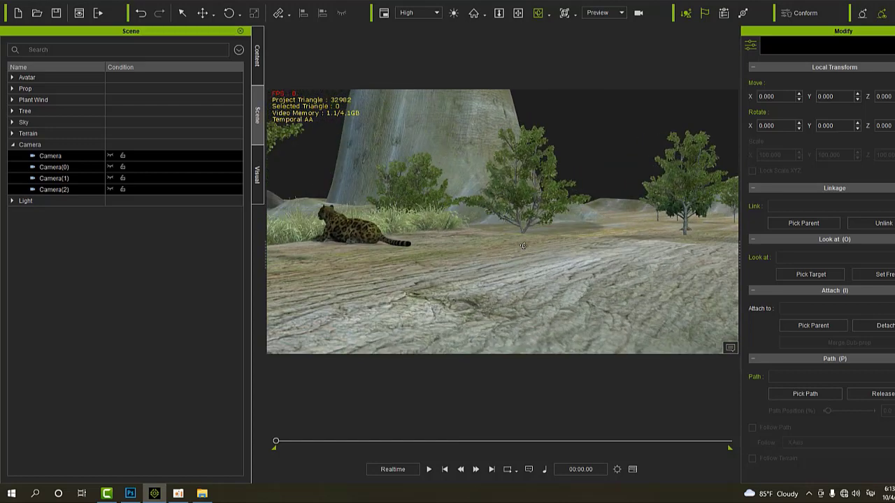
{"action": "left_click", "coordinate": [362, 228]}
{"action": "key", "text": "Delete"}
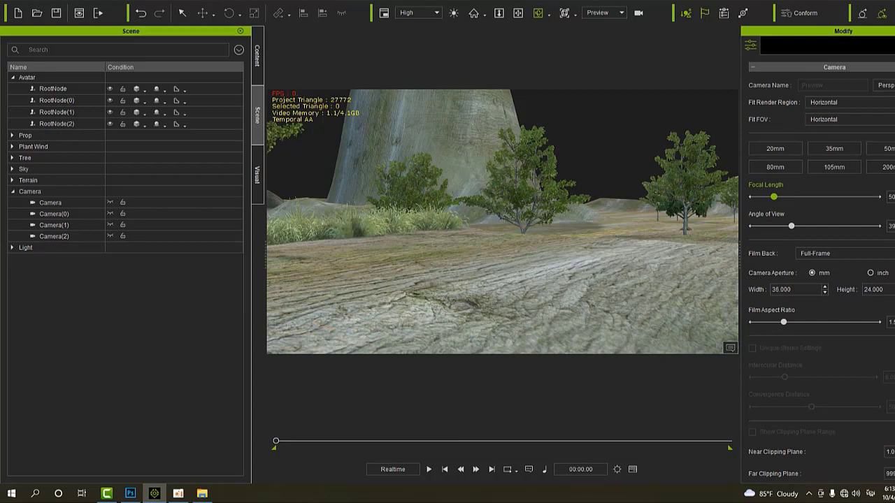
Reposition the camera to look over the open plain beneath the cliff
{"action": "middle_click_drag", "start_coordinate": [492, 187], "coordinate": [491, 175]}
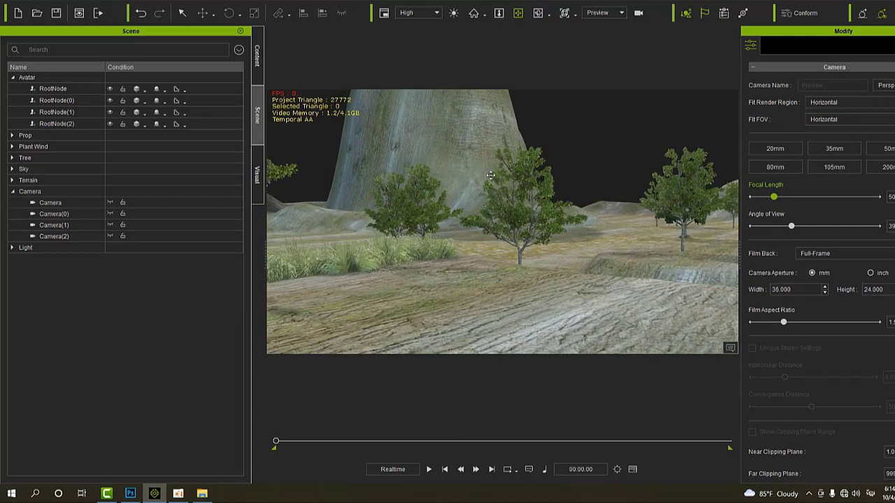
{"action": "left_click", "coordinate": [537, 14]}
{"action": "left_click_drag", "start_coordinate": [521, 110], "coordinate": [520, 134]}
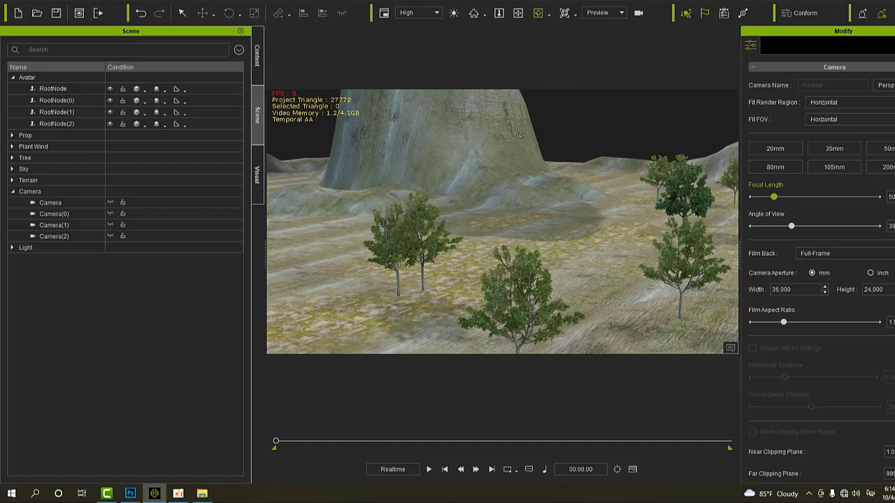
{"action": "mouse_move", "coordinate": [438, 163]}
{"action": "left_mouse_down"}
{"action": "mouse_move", "coordinate": [459, 255]}
{"action": "mouse_move", "coordinate": [500, 242]}
{"action": "mouse_move", "coordinate": [486, 231]}
{"action": "mouse_move", "coordinate": [492, 225]}
{"action": "left_mouse_up"}
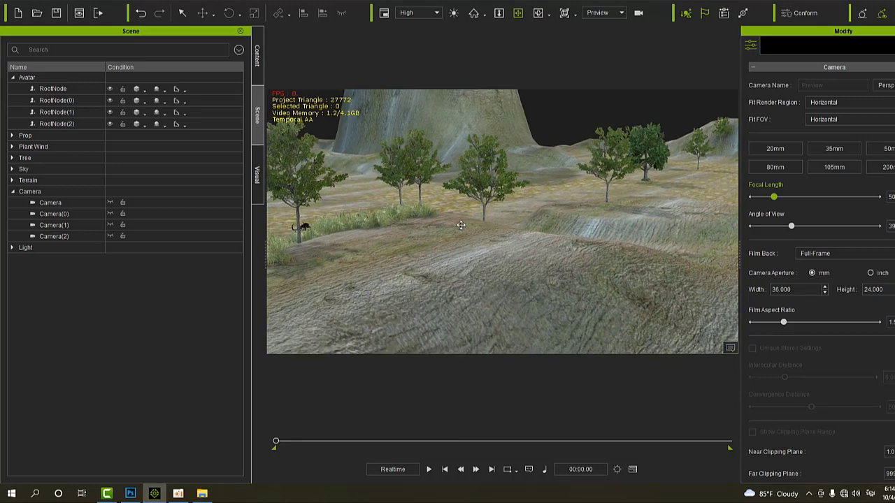
Add a SampleBroadleaf tree from the Set Tree templates to the scene
{"action": "left_click", "coordinate": [258, 65]}
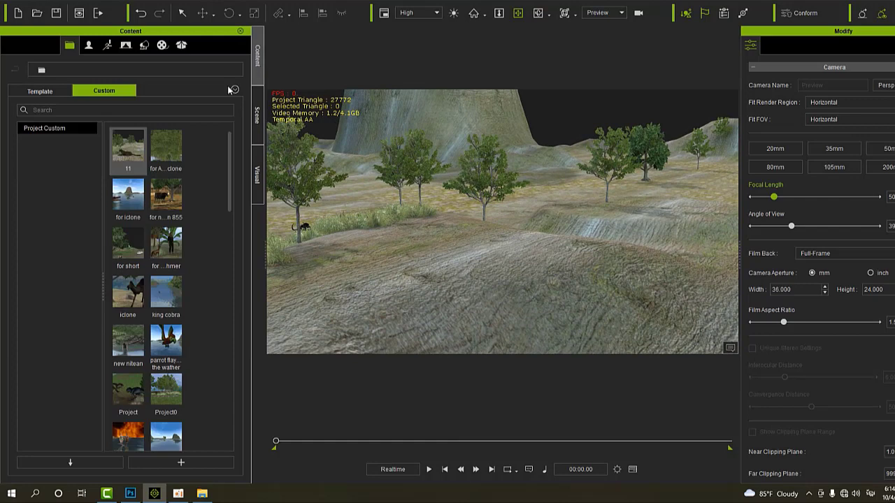
{"action": "left_click", "coordinate": [90, 110]}
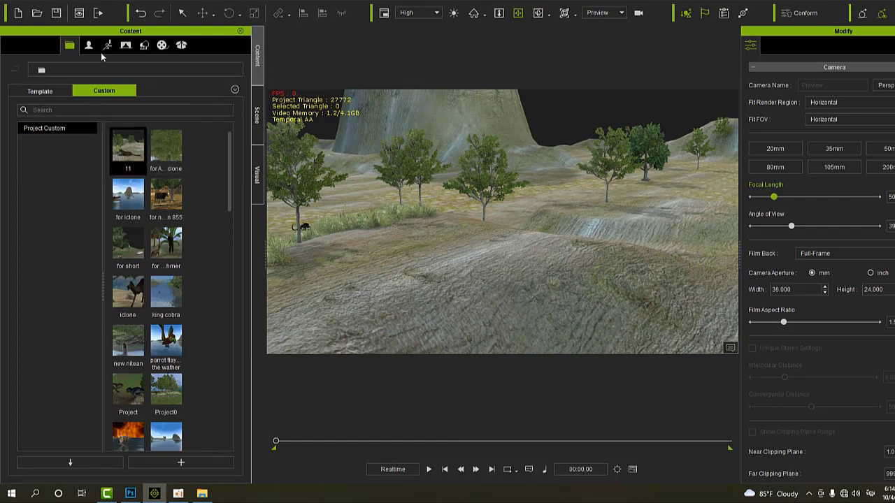
{"action": "left_click", "coordinate": [144, 45]}
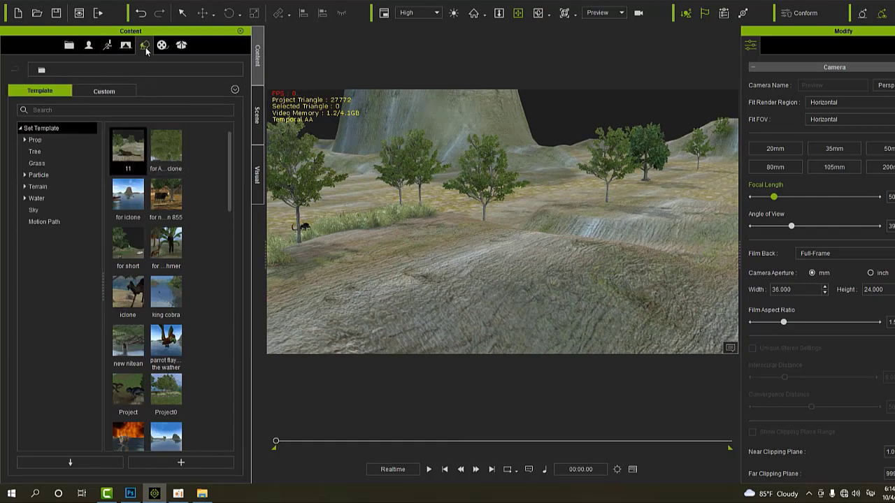
{"action": "left_click", "coordinate": [44, 151]}
{"action": "scroll", "coordinate": [137, 279], "scroll_direction": "down", "scroll_amount": 1}
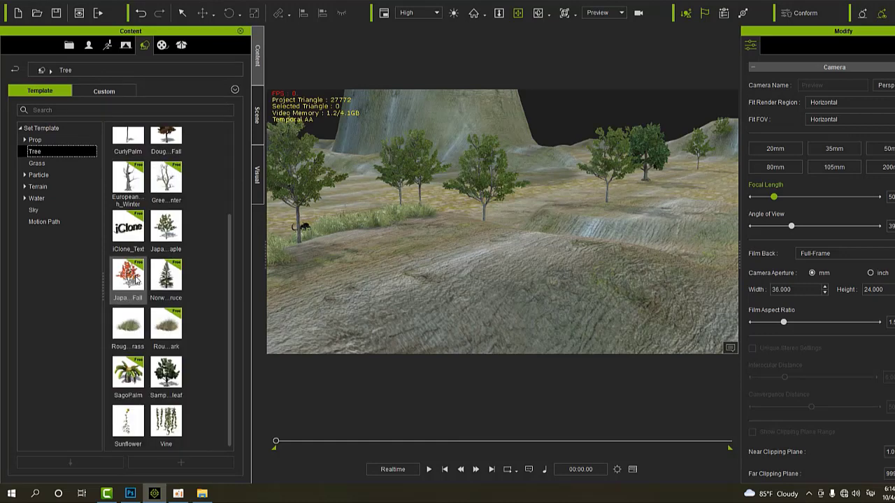
{"action": "left_click_drag", "start_coordinate": [159, 383], "coordinate": [497, 249]}
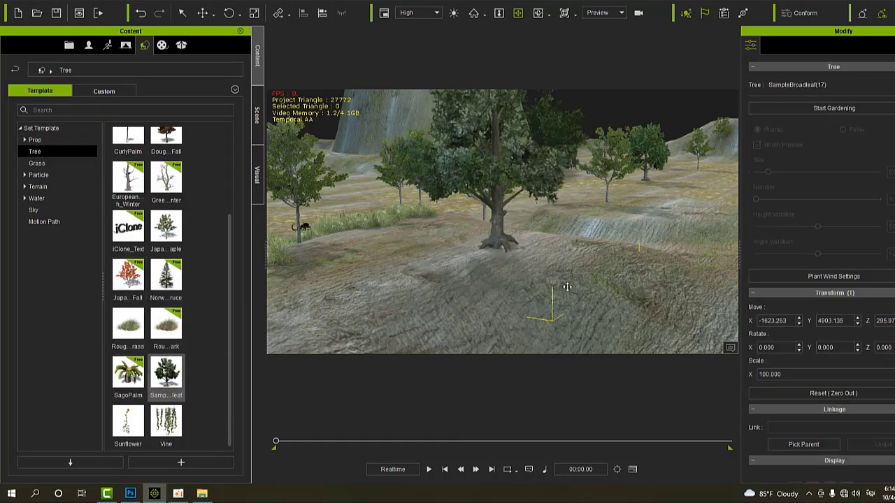
Plant broadleaf trees in the left and right foreground with Start Gardening
{"action": "left_click", "coordinate": [819, 107]}
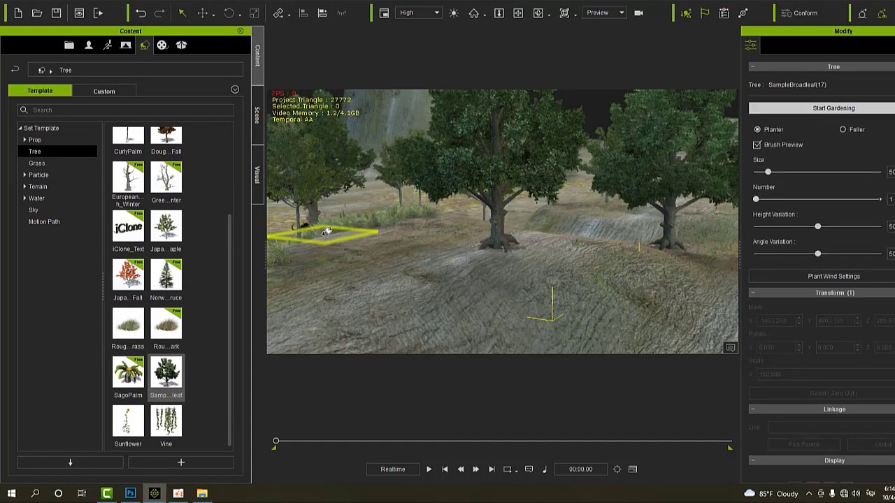
{"action": "left_click", "coordinate": [310, 239]}
{"action": "left_click", "coordinate": [301, 249]}
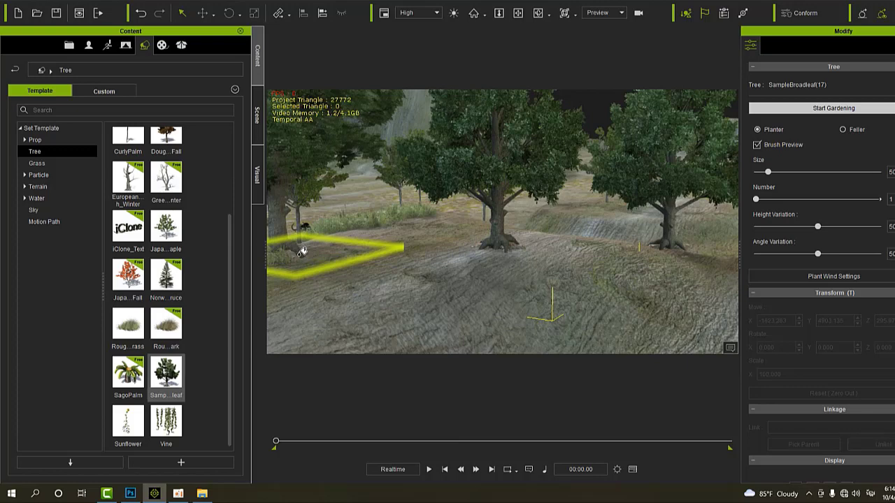
{"action": "left_click", "coordinate": [302, 251]}
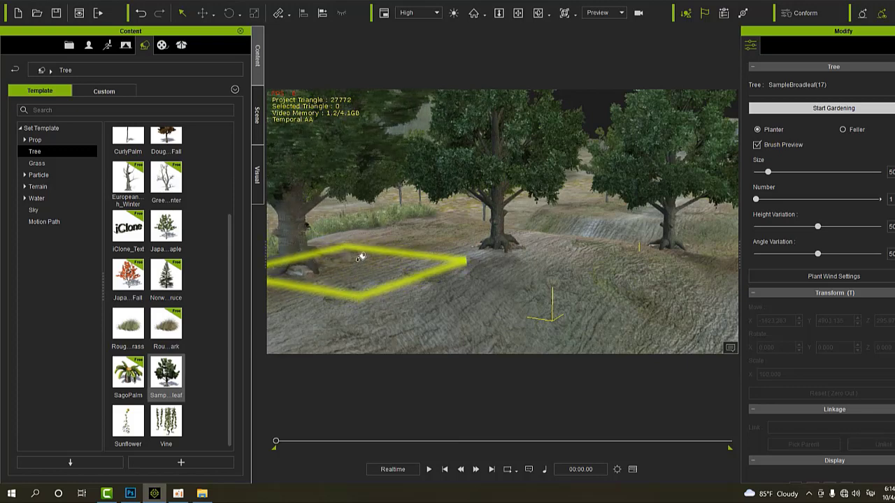
{"action": "left_click", "coordinate": [638, 334]}
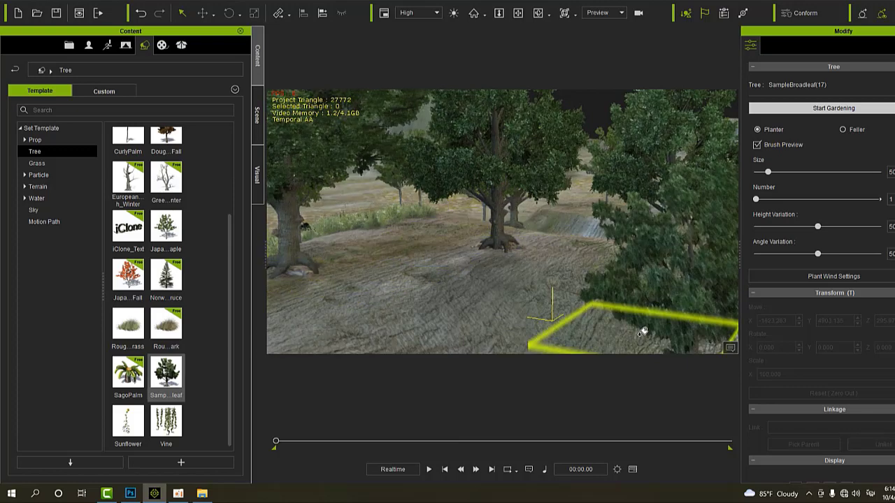
{"action": "left_click", "coordinate": [829, 109]}
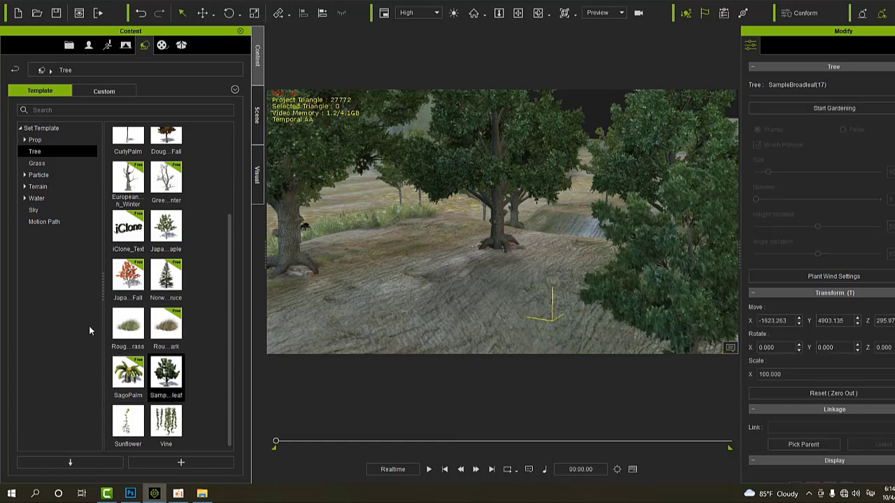
Paint RoughGrass clumps between the trees with Start Gardening, then pan toward distant terrain
{"action": "left_click_drag", "start_coordinate": [127, 329], "coordinate": [319, 324]}
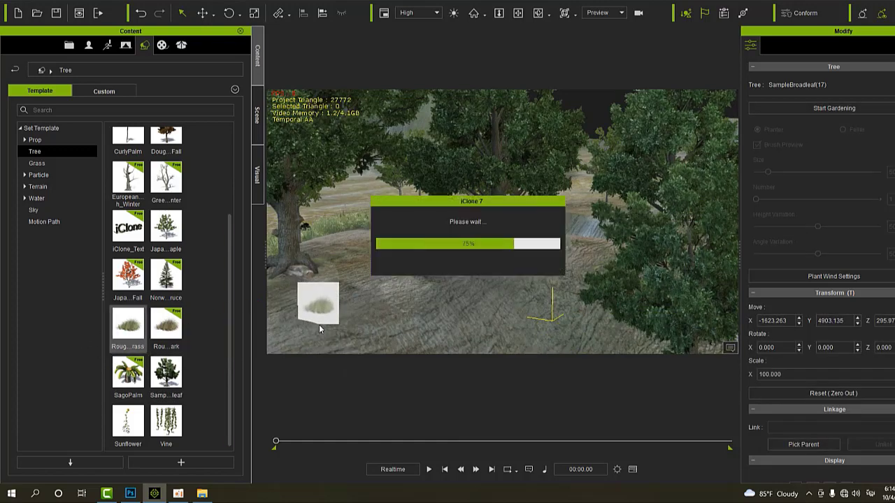
{"action": "left_click", "coordinate": [823, 110]}
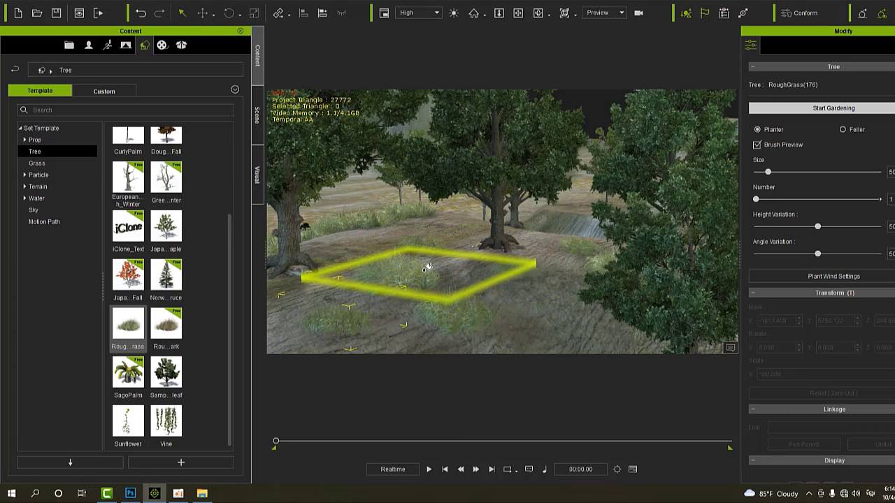
{"action": "left_click", "coordinate": [812, 109]}
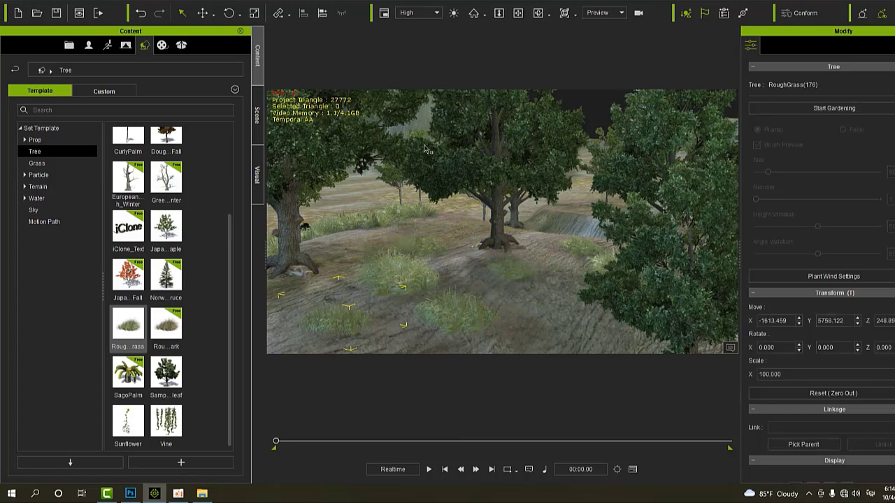
{"action": "mouse_move", "coordinate": [464, 277]}
{"action": "middle_mouse_down"}
{"action": "mouse_move", "coordinate": [546, 248]}
{"action": "mouse_move", "coordinate": [502, 241]}
{"action": "mouse_move", "coordinate": [513, 257]}
{"action": "middle_mouse_up"}
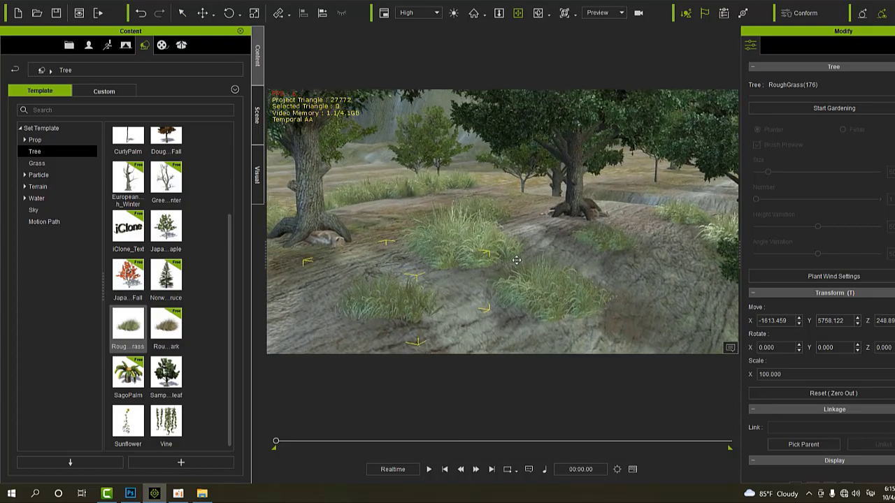
Bring up File Explorer and scroll the animal folders down to RaindeerALL
{"action": "left_click", "coordinate": [202, 493]}
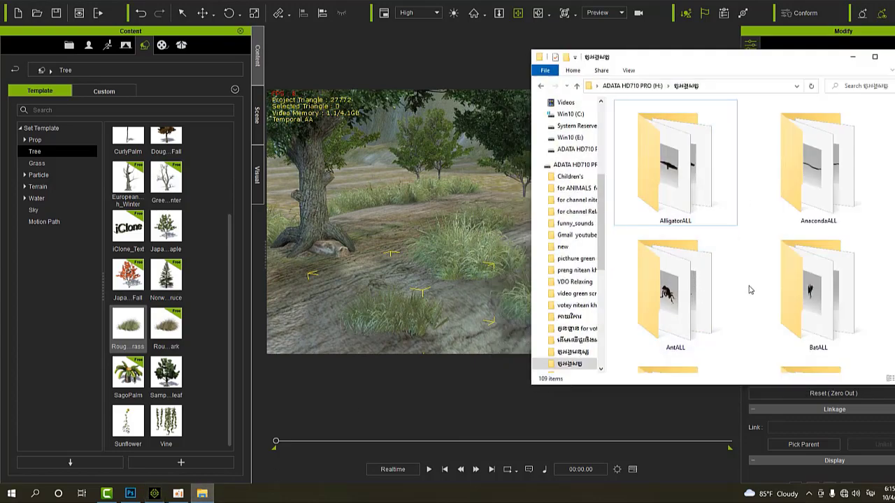
{"action": "scroll", "coordinate": [749, 289], "scroll_direction": "down", "scroll_amount": 2}
{"action": "scroll", "coordinate": [747, 294], "scroll_direction": "down", "scroll_amount": 2}
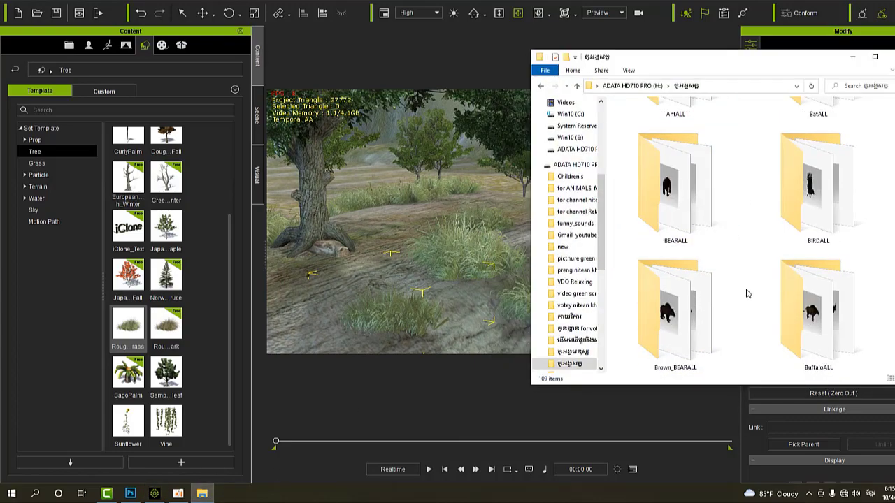
{"action": "scroll", "coordinate": [744, 294], "scroll_direction": "down", "scroll_amount": 2}
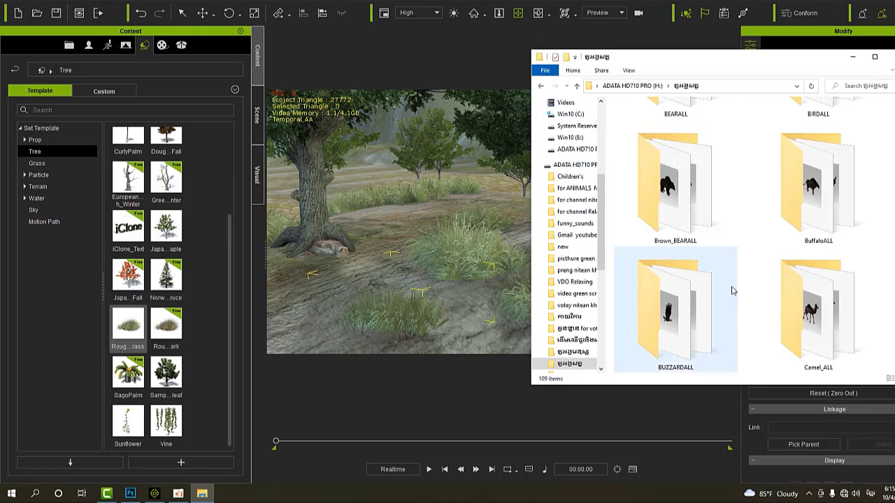
{"action": "mouse_move", "coordinate": [675, 315]}
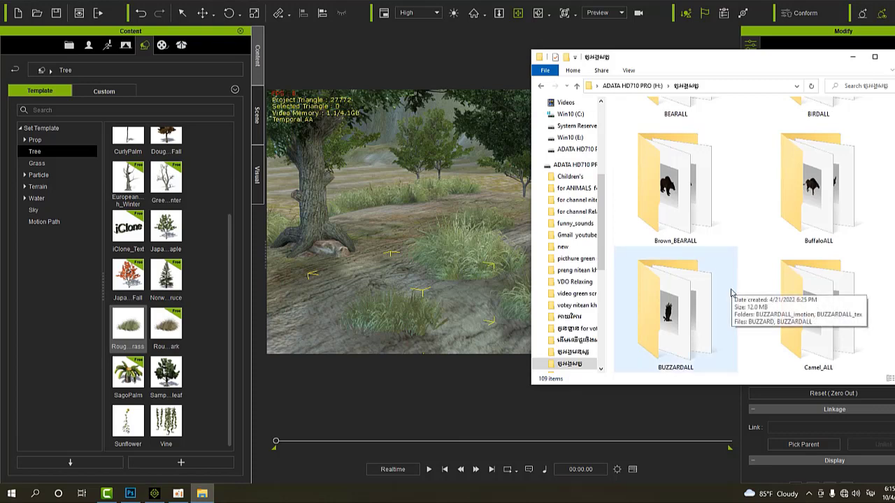
{"action": "scroll", "coordinate": [731, 293], "scroll_direction": "down", "scroll_amount": 3}
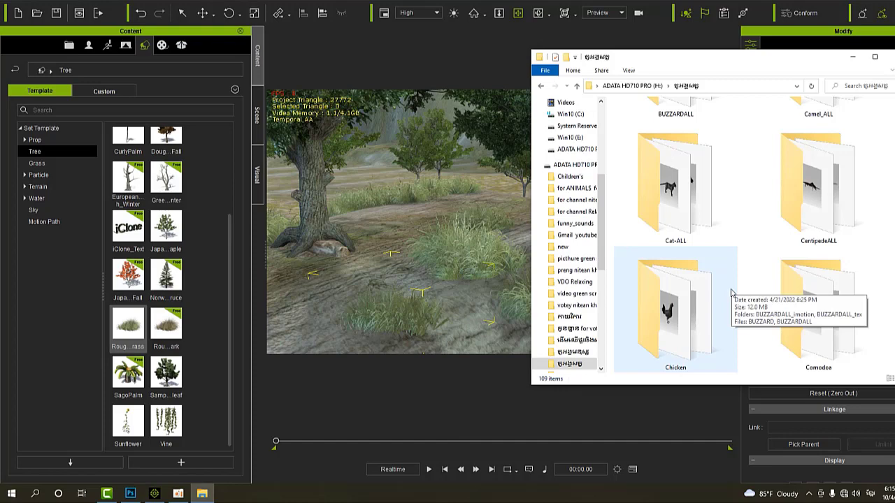
{"action": "scroll", "coordinate": [731, 293], "scroll_direction": "down", "scroll_amount": 2}
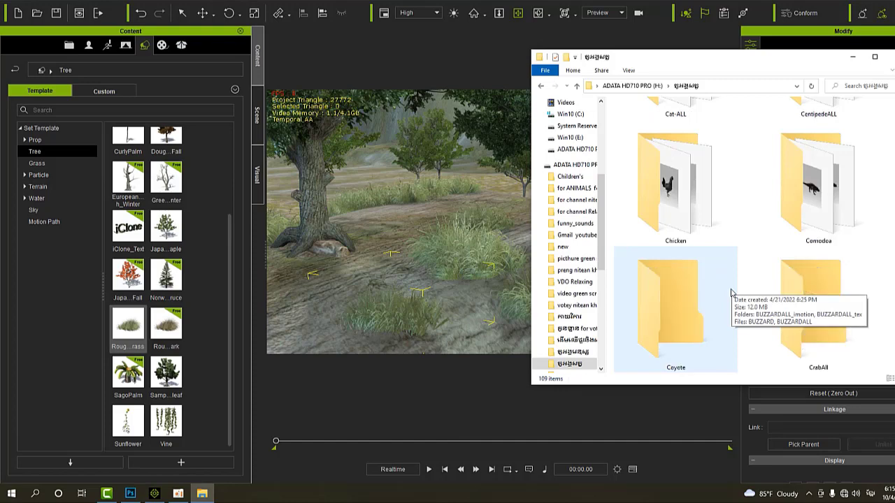
{"action": "scroll", "coordinate": [731, 293], "scroll_direction": "down", "scroll_amount": 1}
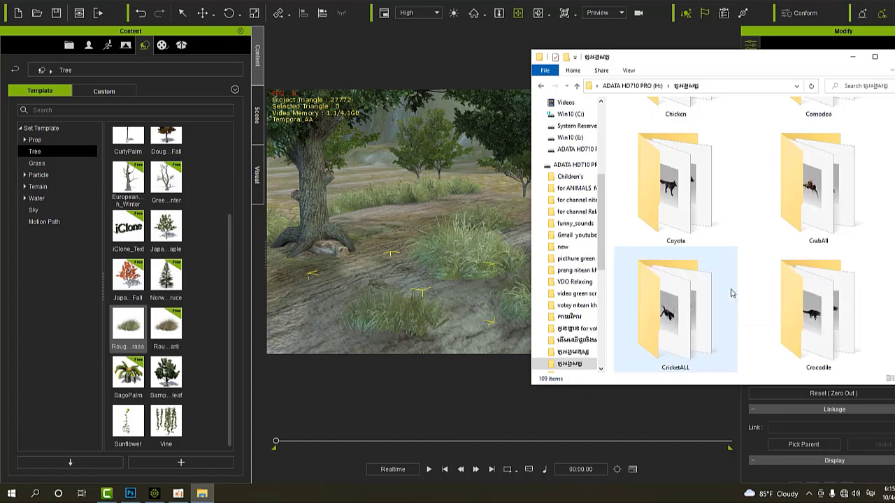
{"action": "scroll", "coordinate": [731, 293], "scroll_direction": "down", "scroll_amount": 1}
{"action": "scroll", "coordinate": [731, 293], "scroll_direction": "down", "scroll_amount": 1}
{"action": "scroll", "coordinate": [731, 292], "scroll_direction": "down", "scroll_amount": 1}
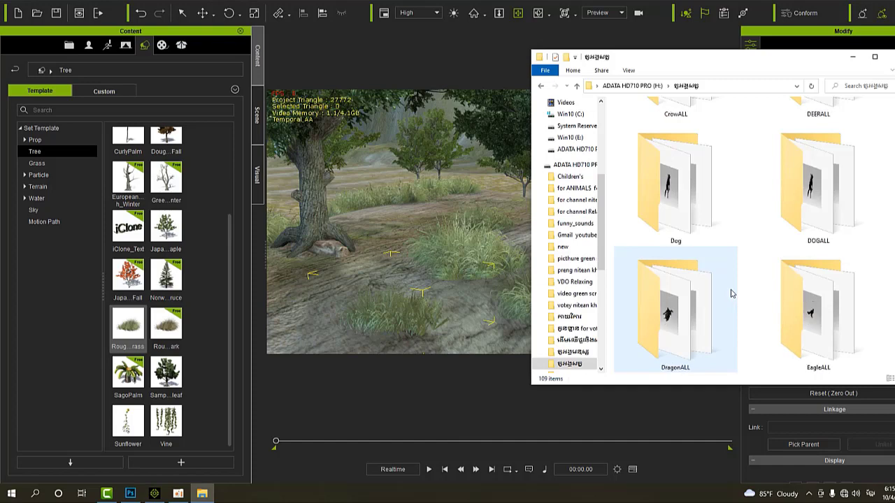
{"action": "scroll", "coordinate": [731, 293], "scroll_direction": "down", "scroll_amount": 1}
{"action": "scroll", "coordinate": [731, 293], "scroll_direction": "down", "scroll_amount": 1}
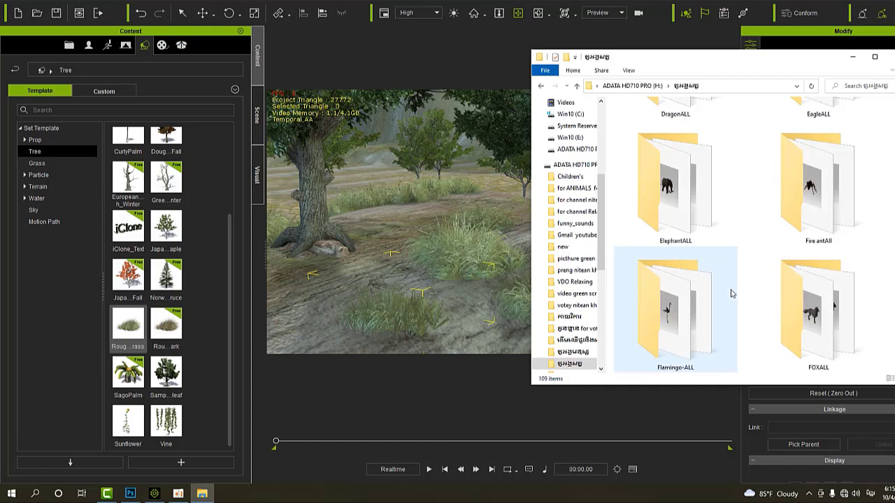
{"action": "scroll", "coordinate": [731, 293], "scroll_direction": "down", "scroll_amount": 1}
{"action": "scroll", "coordinate": [731, 293], "scroll_direction": "down", "scroll_amount": 1}
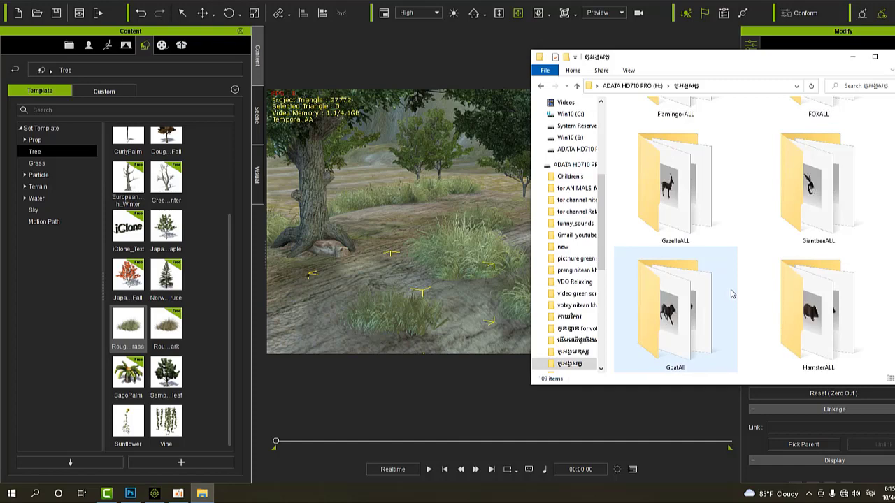
{"action": "scroll", "coordinate": [731, 293], "scroll_direction": "down", "scroll_amount": 1}
{"action": "scroll", "coordinate": [731, 294], "scroll_direction": "down", "scroll_amount": 1}
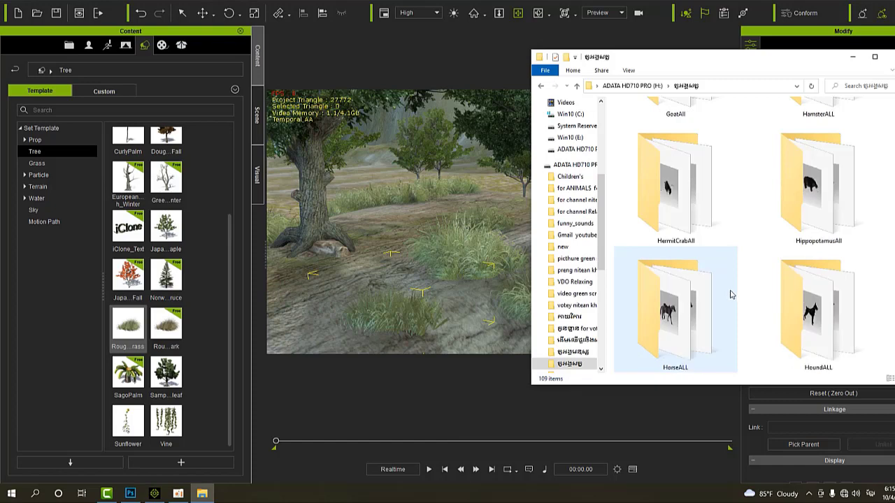
{"action": "scroll", "coordinate": [731, 294], "scroll_direction": "down", "scroll_amount": 1}
{"action": "scroll", "coordinate": [731, 295], "scroll_direction": "down", "scroll_amount": 1}
{"action": "scroll", "coordinate": [731, 294], "scroll_direction": "down", "scroll_amount": 1}
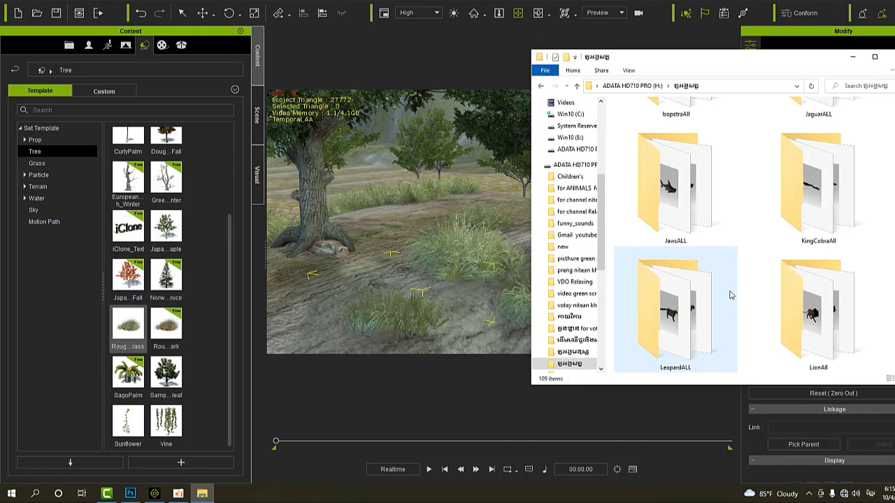
{"action": "scroll", "coordinate": [730, 295], "scroll_direction": "down", "scroll_amount": 1}
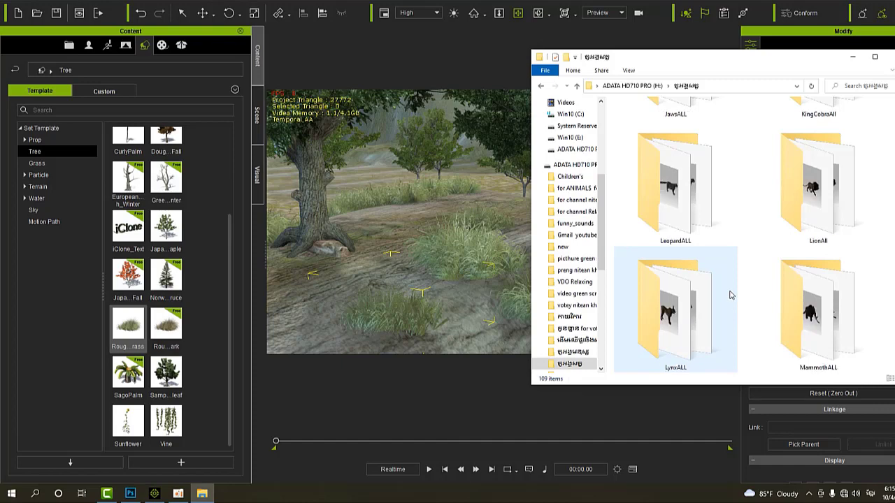
{"action": "scroll", "coordinate": [729, 294], "scroll_direction": "down", "scroll_amount": 1}
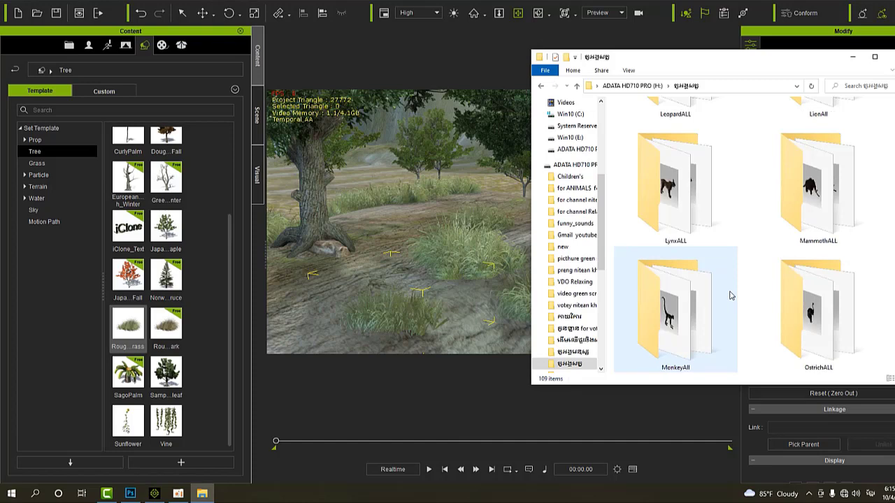
{"action": "scroll", "coordinate": [729, 295], "scroll_direction": "down", "scroll_amount": 1}
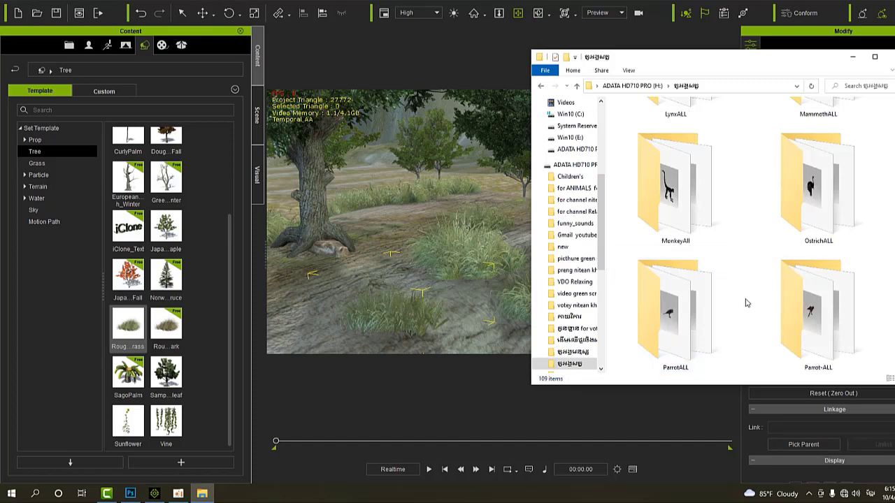
{"action": "scroll", "coordinate": [746, 303], "scroll_direction": "down", "scroll_amount": 1}
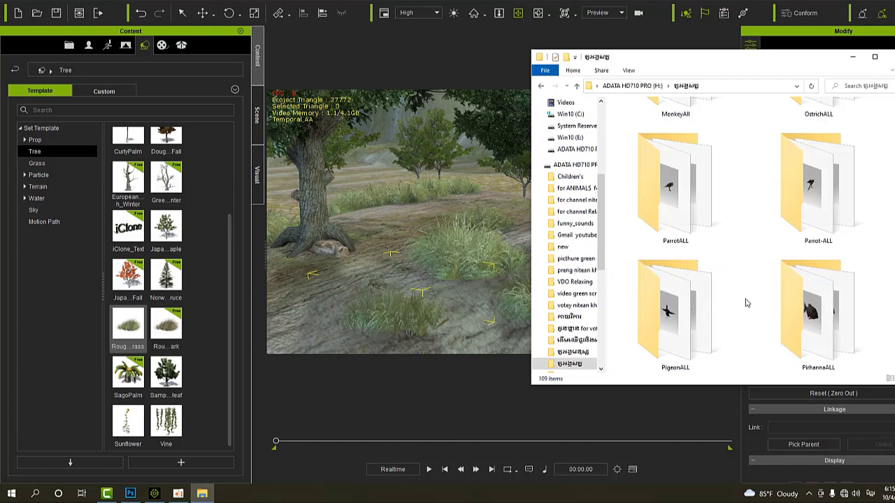
{"action": "scroll", "coordinate": [746, 303], "scroll_direction": "down", "scroll_amount": 1}
{"action": "scroll", "coordinate": [745, 302], "scroll_direction": "down", "scroll_amount": 1}
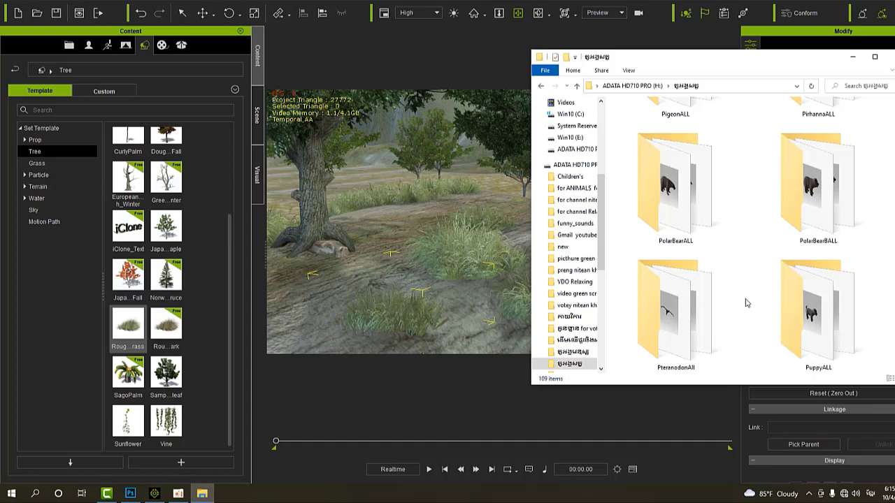
{"action": "scroll", "coordinate": [746, 303], "scroll_direction": "down", "scroll_amount": 1}
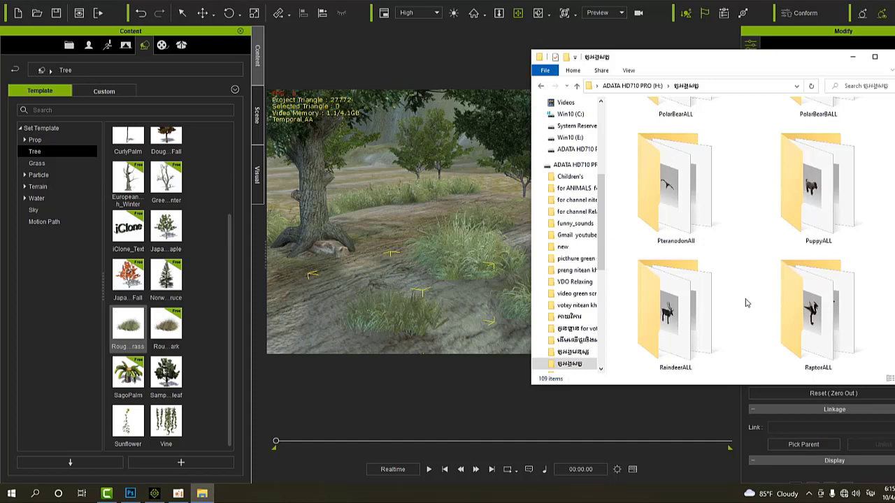
Drag five reindeer models from the RaindeerALL folder into the forest scene
{"action": "double_click", "coordinate": [667, 313]}
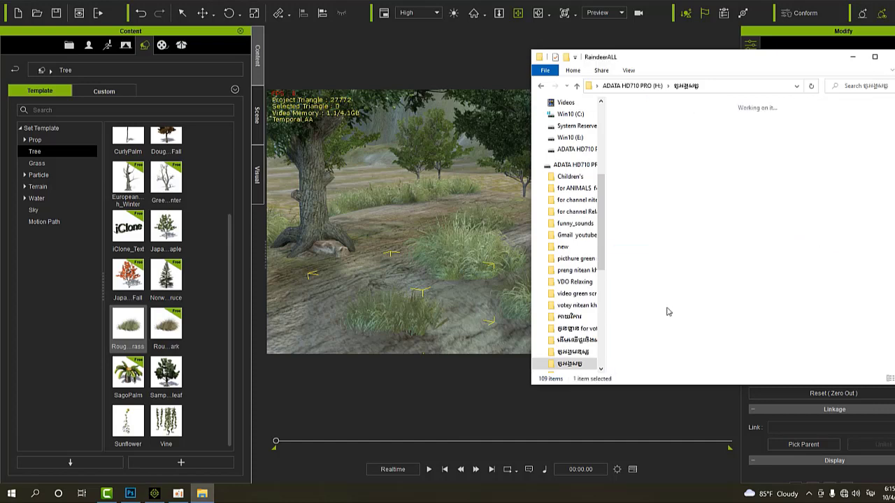
{"action": "left_click", "coordinate": [801, 146]}
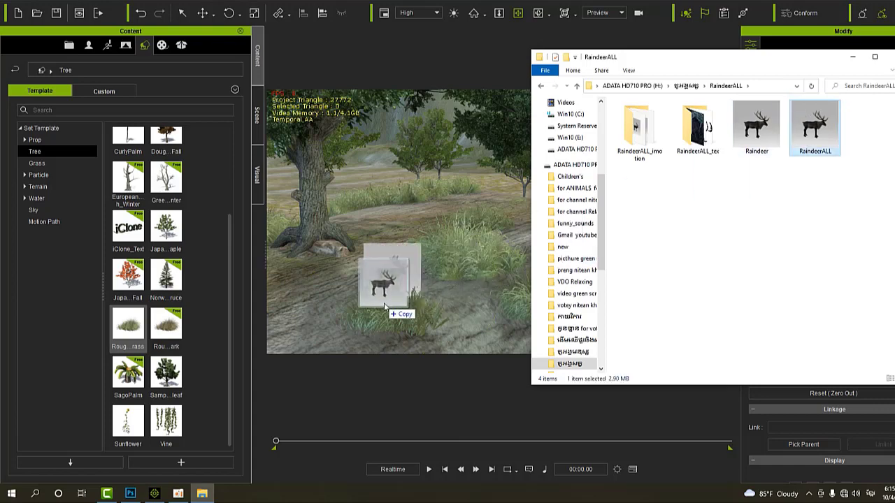
{"action": "left_click_drag", "start_coordinate": [801, 146], "coordinate": [383, 290]}
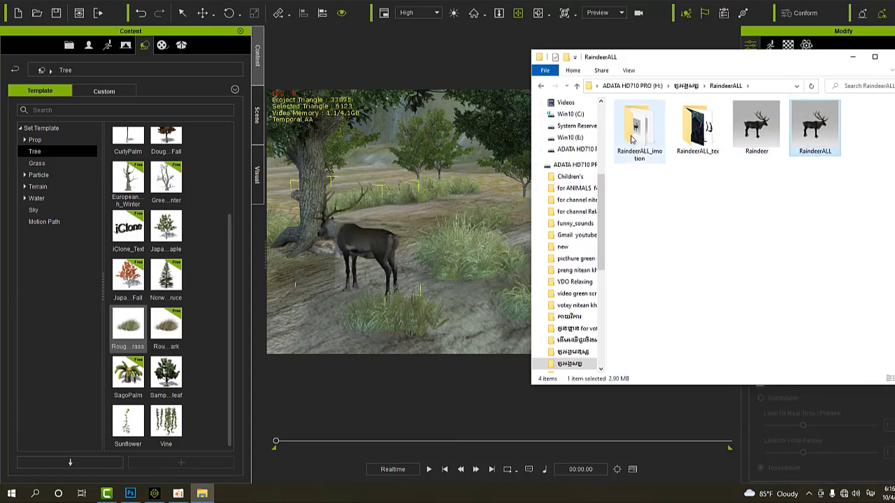
{"action": "left_click_drag", "start_coordinate": [754, 131], "coordinate": [401, 221]}
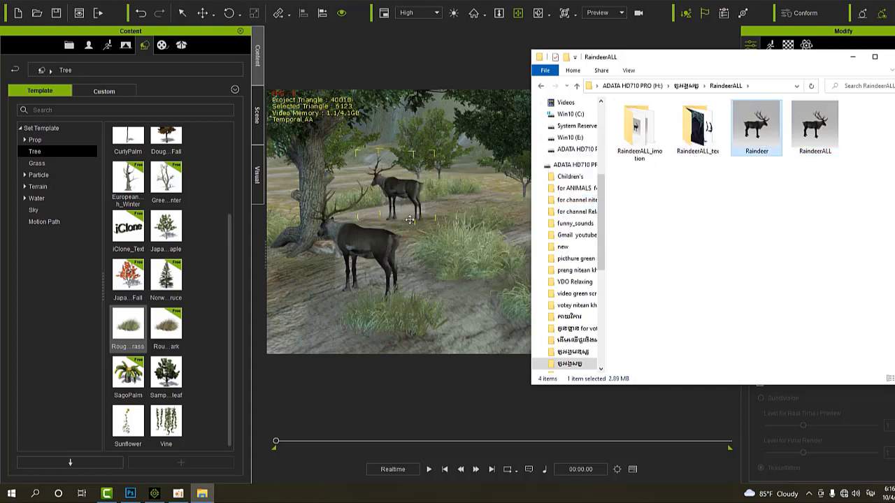
{"action": "left_click_drag", "start_coordinate": [750, 134], "coordinate": [492, 263]}
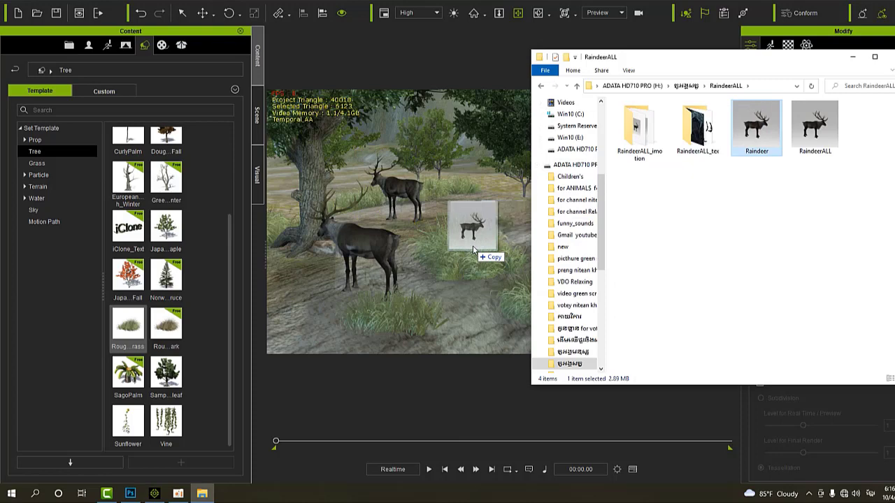
{"action": "left_click_drag", "start_coordinate": [699, 57], "coordinate": [805, 46]}
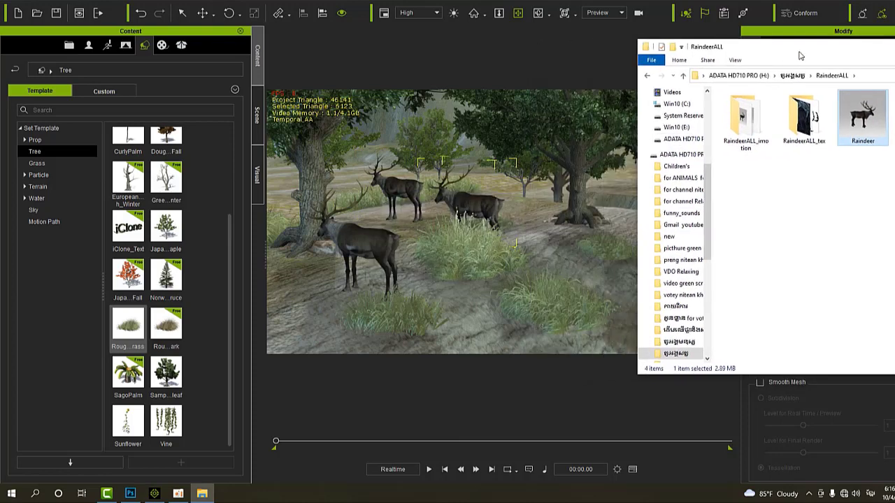
{"action": "left_click_drag", "start_coordinate": [862, 115], "coordinate": [452, 302]}
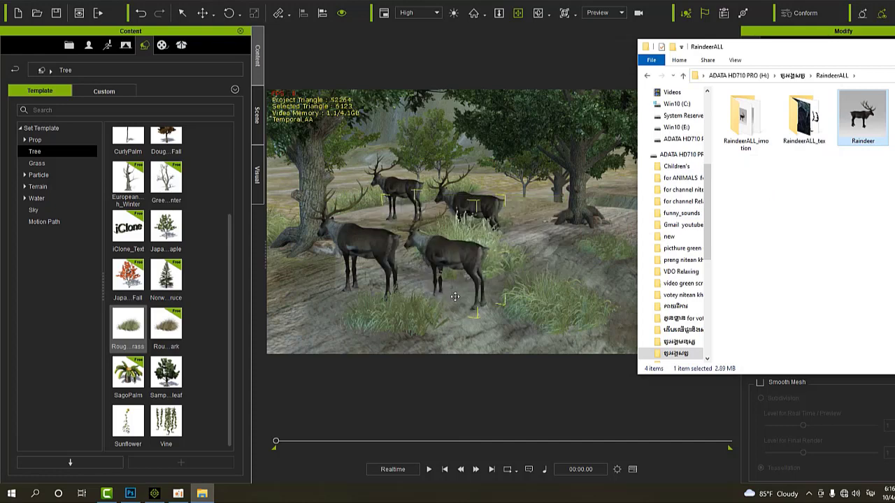
{"action": "left_click_drag", "start_coordinate": [860, 115], "coordinate": [526, 250]}
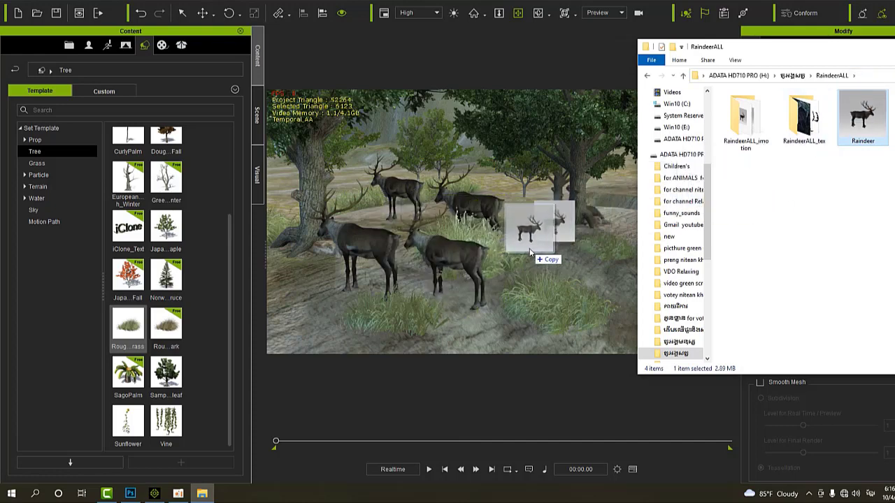
{"action": "left_click", "coordinate": [743, 122]}
Rotate the back-right reindeer to about 101.5 degrees around its Z axis
{"action": "double_click", "coordinate": [743, 122]}
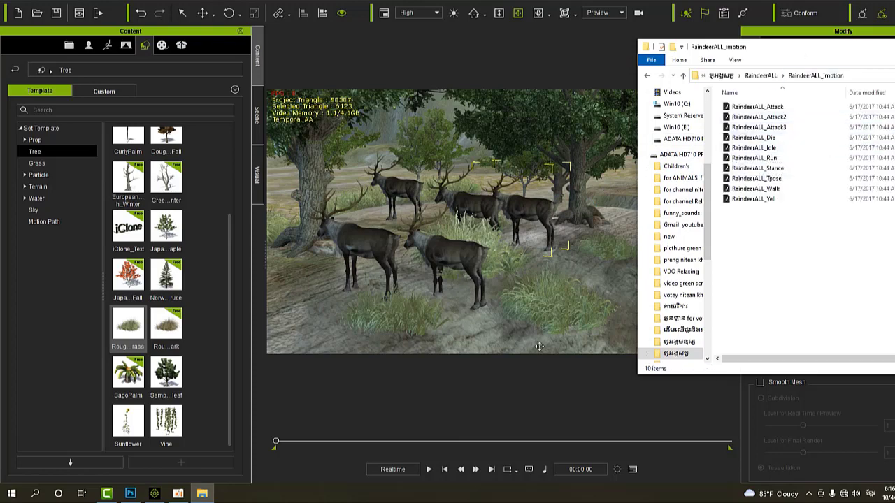
{"action": "left_click", "coordinate": [467, 221]}
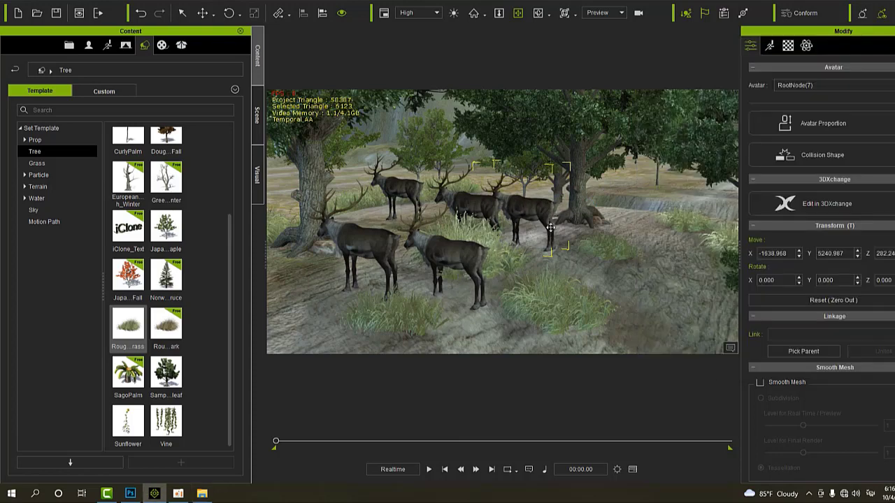
{"action": "left_click", "coordinate": [229, 12]}
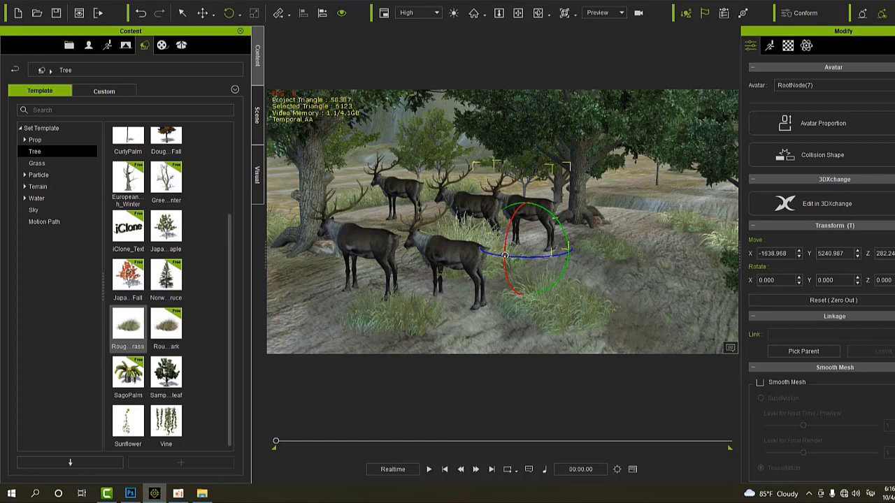
{"action": "left_click_drag", "start_coordinate": [504, 255], "coordinate": [554, 256]}
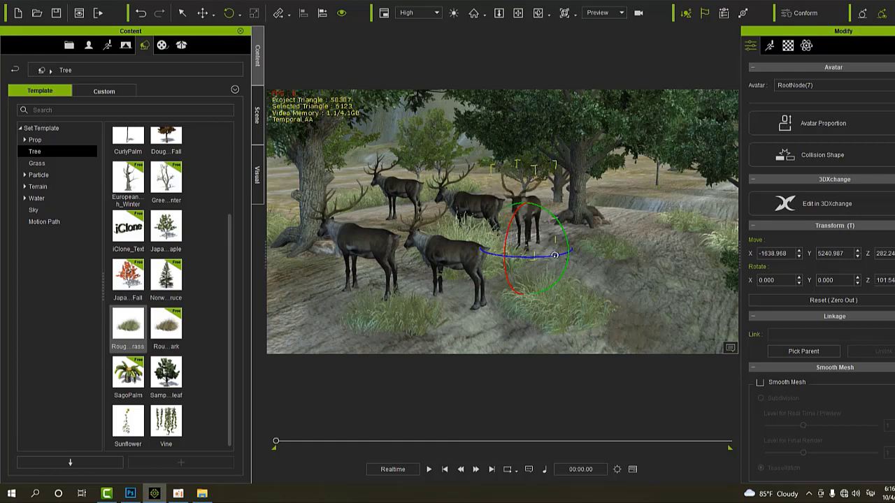
{"action": "left_click", "coordinate": [788, 45]}
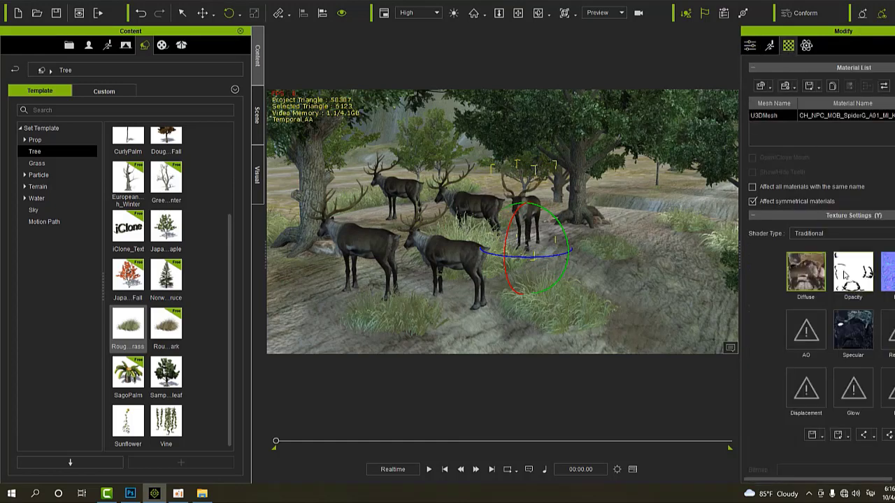
Tint the back-right reindeer's diffuse colour orange
{"action": "scroll", "coordinate": [836, 329], "scroll_direction": "down", "scroll_amount": 5}
{"action": "scroll", "coordinate": [839, 325], "scroll_direction": "down", "scroll_amount": 2}
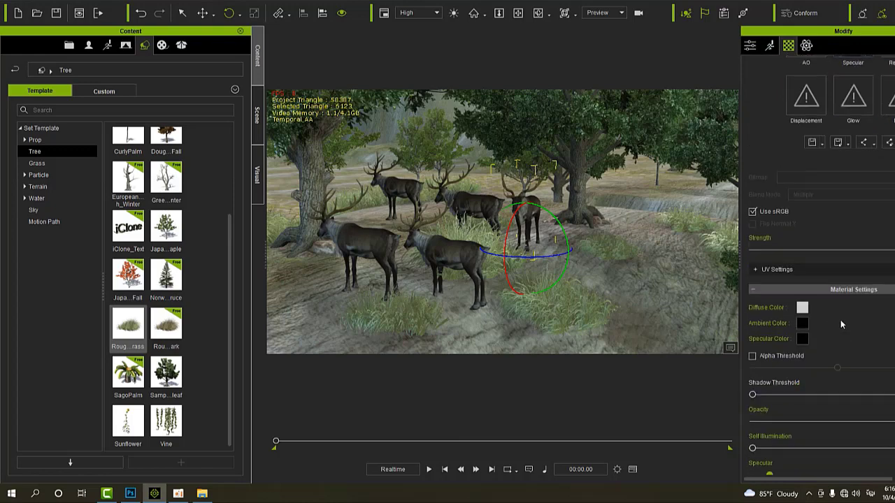
{"action": "left_click", "coordinate": [802, 307]}
{"action": "left_click", "coordinate": [555, 158]}
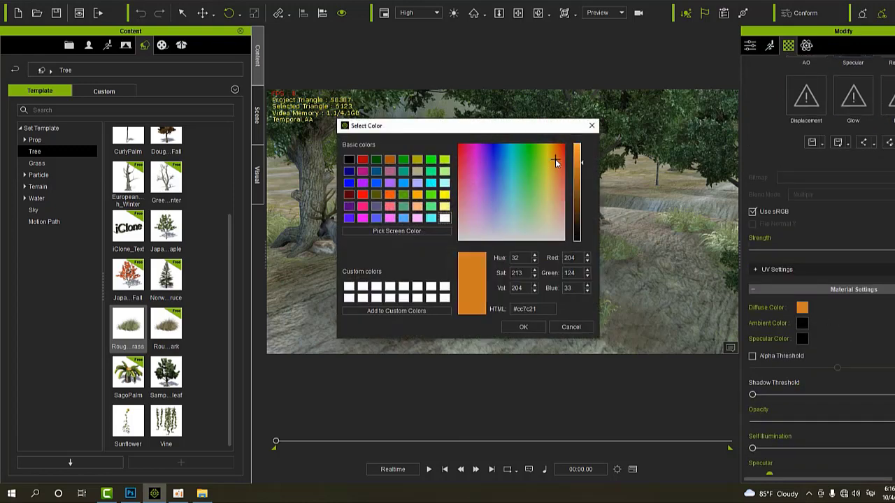
{"action": "left_click", "coordinate": [526, 326]}
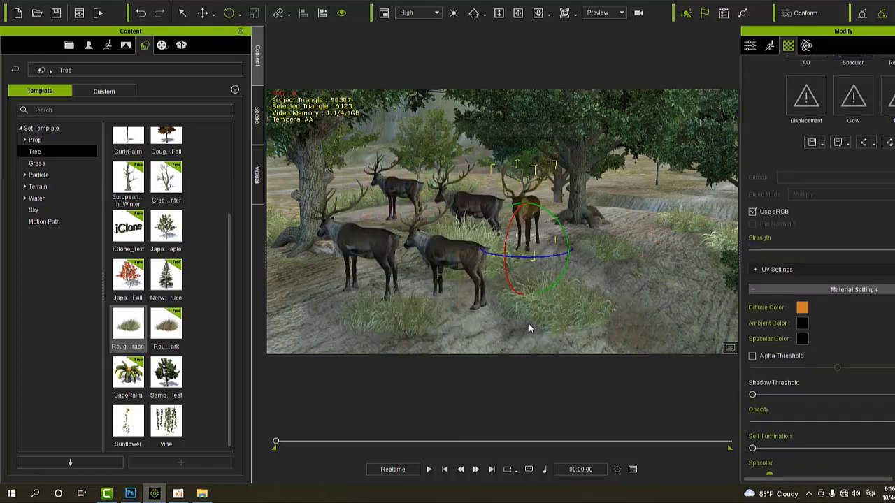
Set the back-middle reindeer's diffuse to yellow #ccb00d and the back-left's to blue #2867cc
{"action": "left_click", "coordinate": [467, 197]}
{"action": "left_click", "coordinate": [801, 309]}
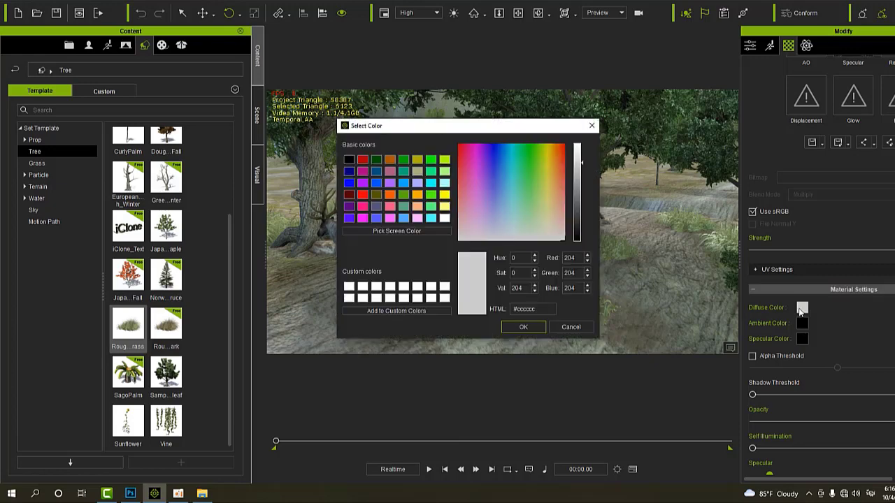
{"action": "left_click_drag", "start_coordinate": [542, 133], "coordinate": [761, 88]}
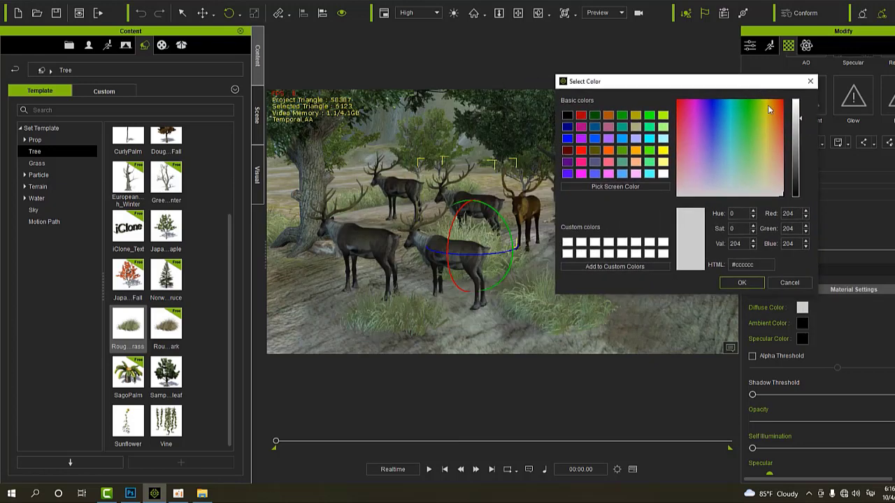
{"action": "left_click", "coordinate": [767, 106]}
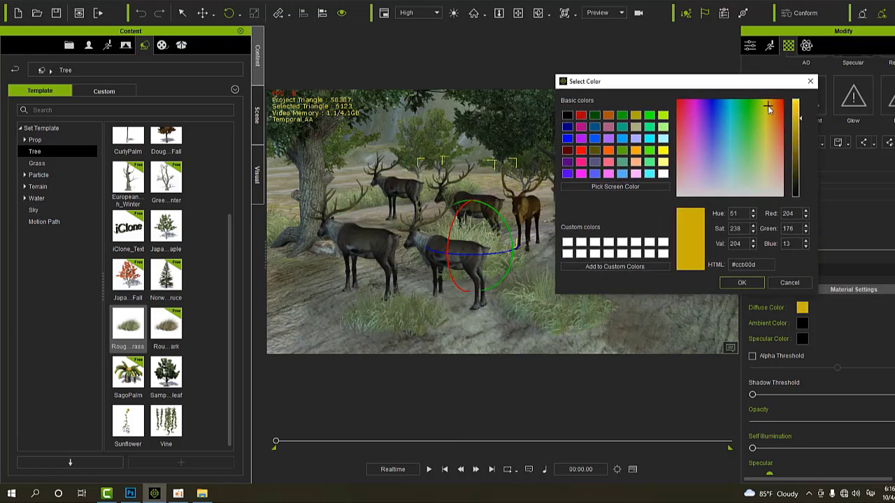
{"action": "left_click", "coordinate": [742, 283]}
{"action": "left_click", "coordinate": [403, 191]}
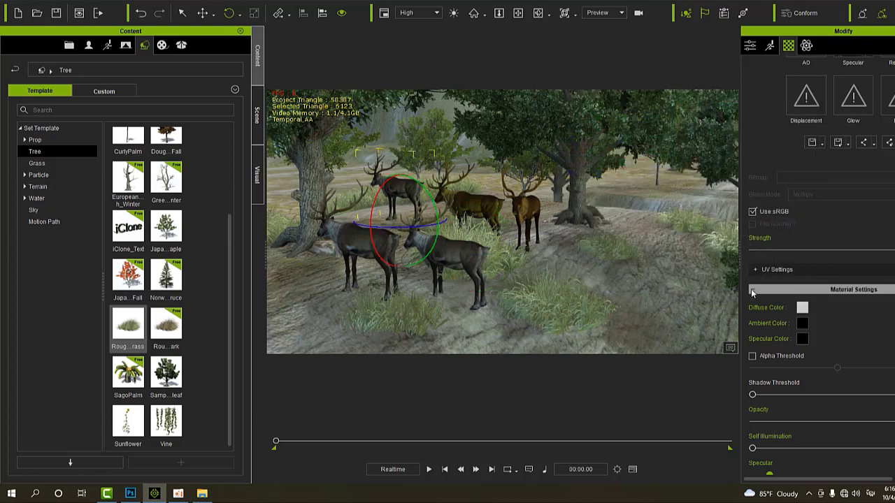
{"action": "left_click", "coordinate": [801, 310]}
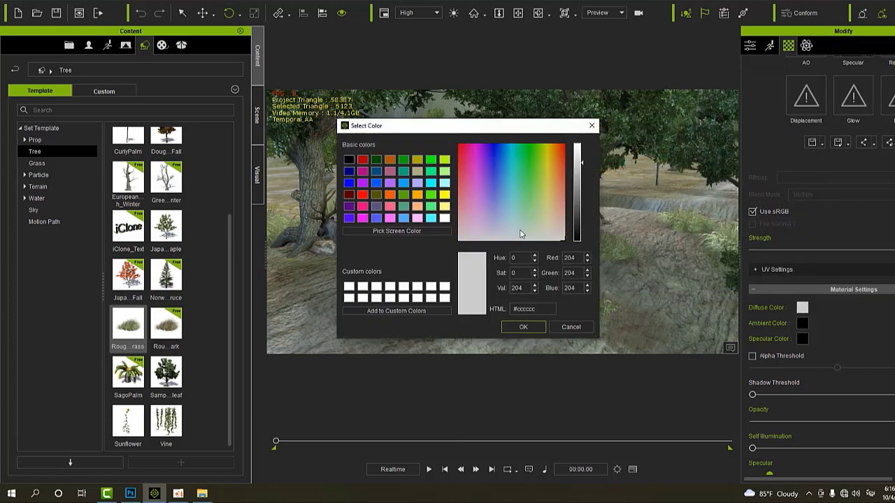
{"action": "left_click", "coordinate": [500, 163]}
{"action": "left_click_drag", "start_coordinate": [508, 129], "coordinate": [747, 78]}
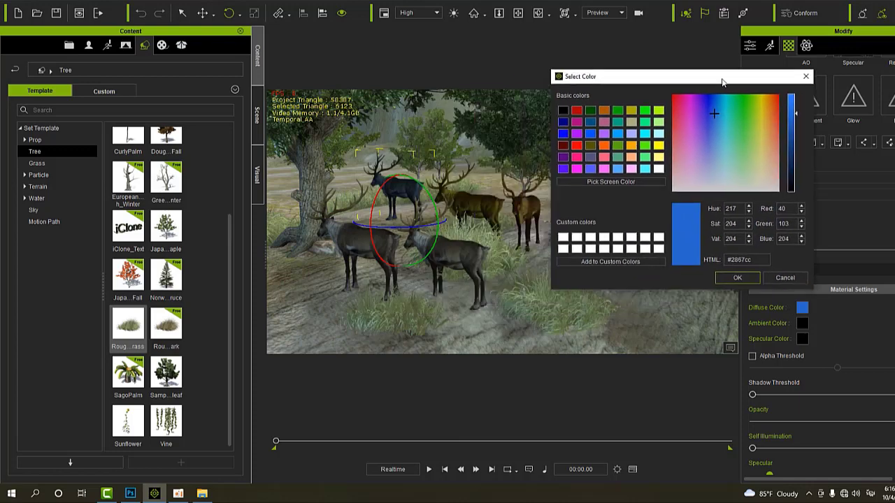
{"action": "left_click", "coordinate": [761, 277]}
Tint the front-left reindeer pink #cc54b6 and the front grey one green #32cc17
{"action": "left_click", "coordinate": [351, 242]}
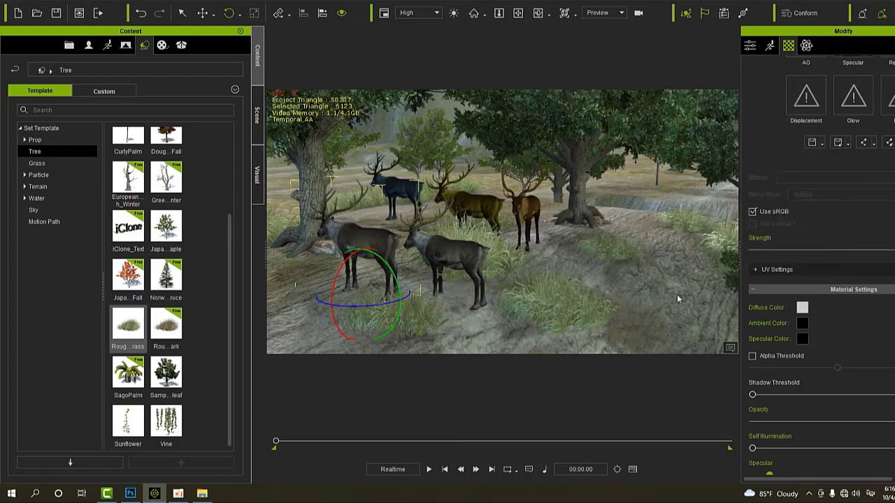
{"action": "left_click", "coordinate": [802, 308]}
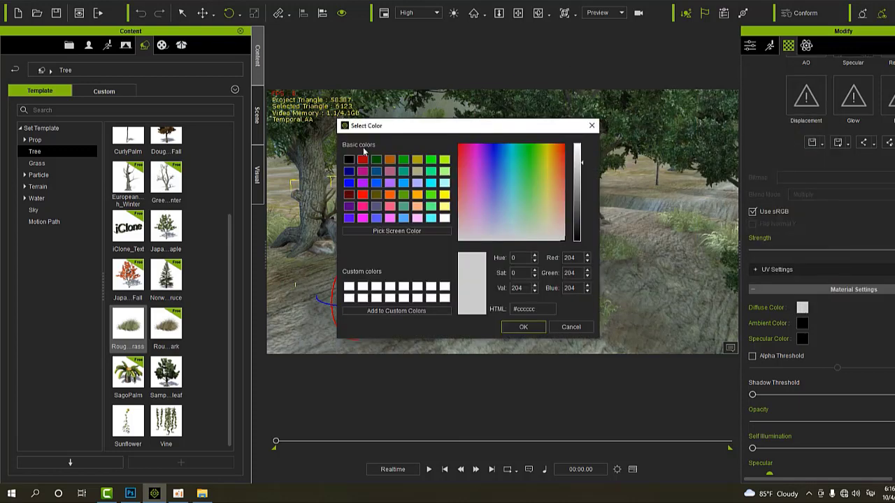
{"action": "left_click", "coordinate": [472, 182]}
{"action": "left_click_drag", "start_coordinate": [477, 129], "coordinate": [688, 82]}
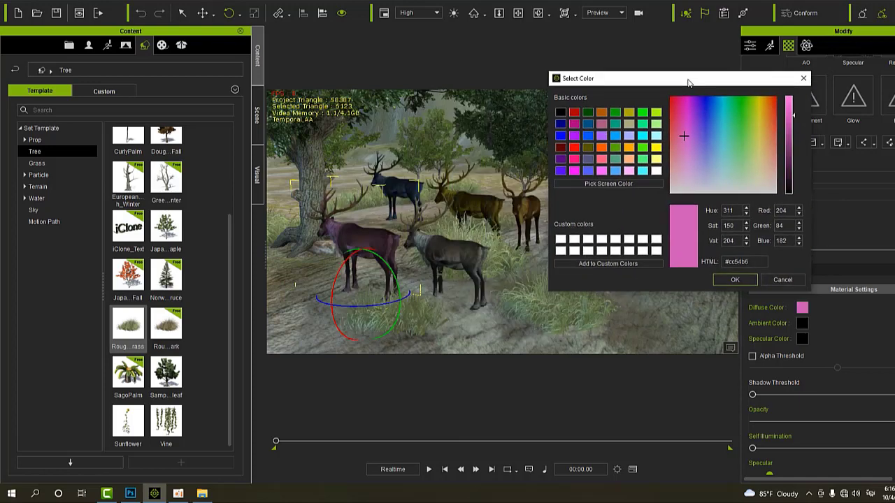
{"action": "left_click", "coordinate": [734, 280]}
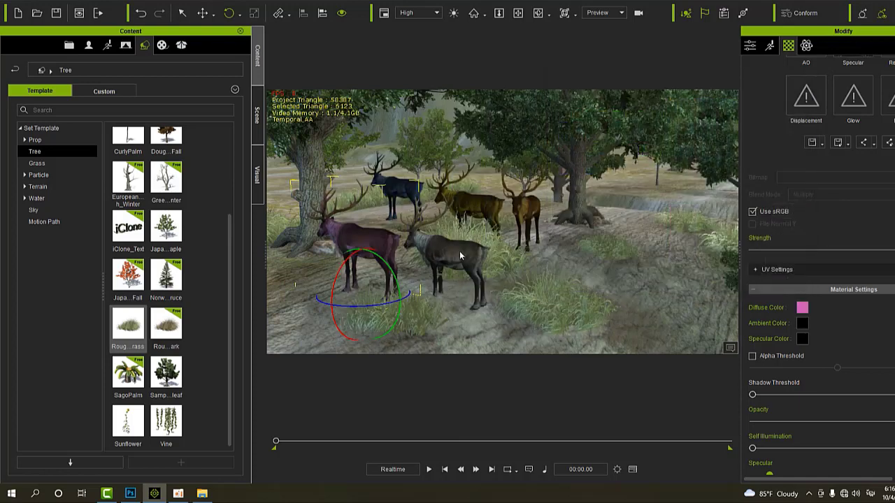
{"action": "left_click", "coordinate": [459, 256]}
{"action": "left_click", "coordinate": [802, 308]}
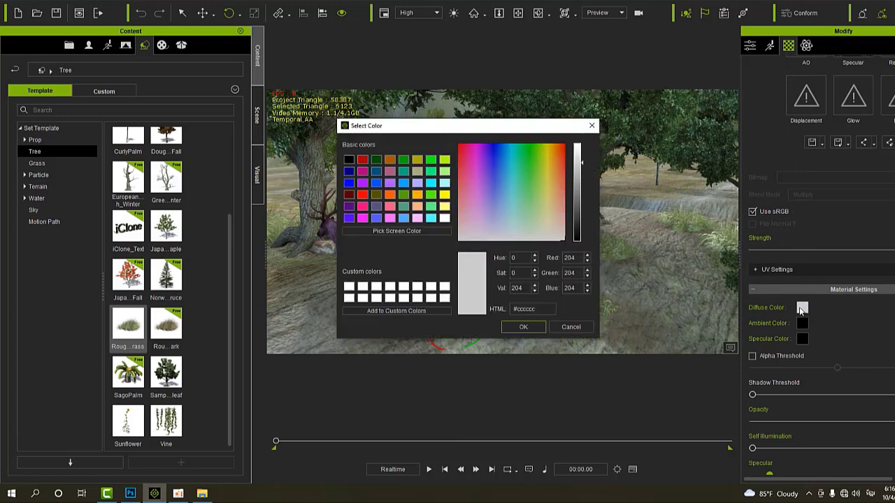
{"action": "left_click", "coordinate": [531, 155]}
{"action": "left_click", "coordinate": [524, 327]}
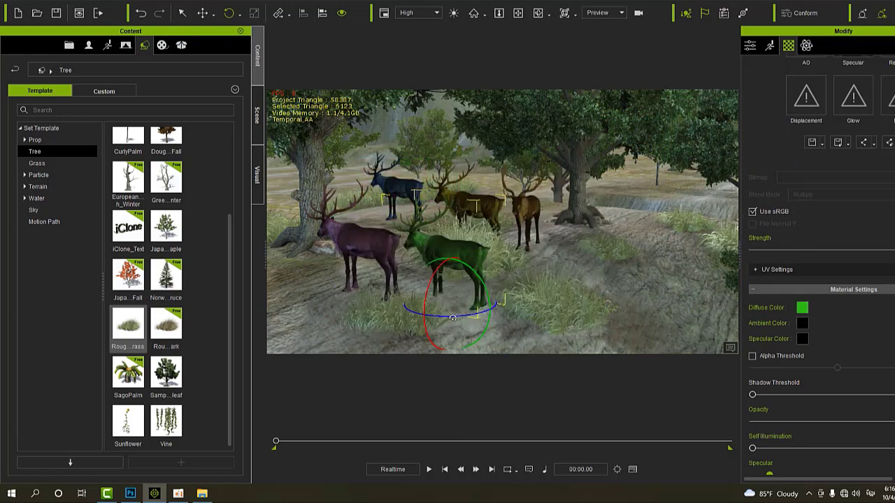
Turn the green, purple, blue and yellow reindeer, then shift the yellow one left and forward
{"action": "left_click_drag", "start_coordinate": [452, 316], "coordinate": [426, 315]}
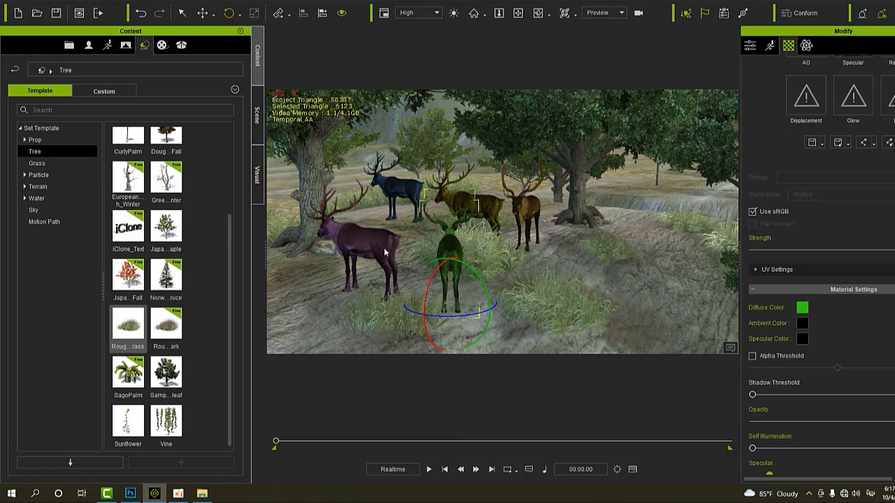
{"action": "left_click", "coordinate": [384, 248]}
{"action": "left_click_drag", "start_coordinate": [388, 305], "coordinate": [355, 301]}
{"action": "left_click", "coordinate": [412, 186]}
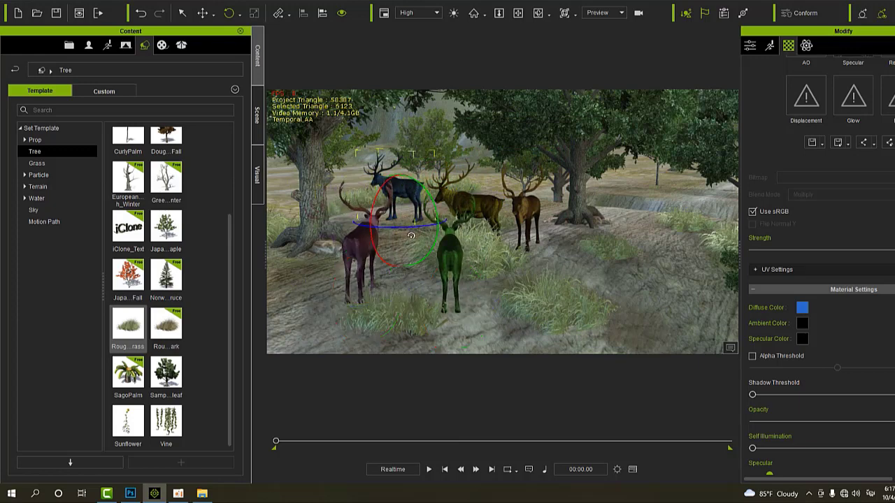
{"action": "left_click_drag", "start_coordinate": [411, 235], "coordinate": [472, 213]}
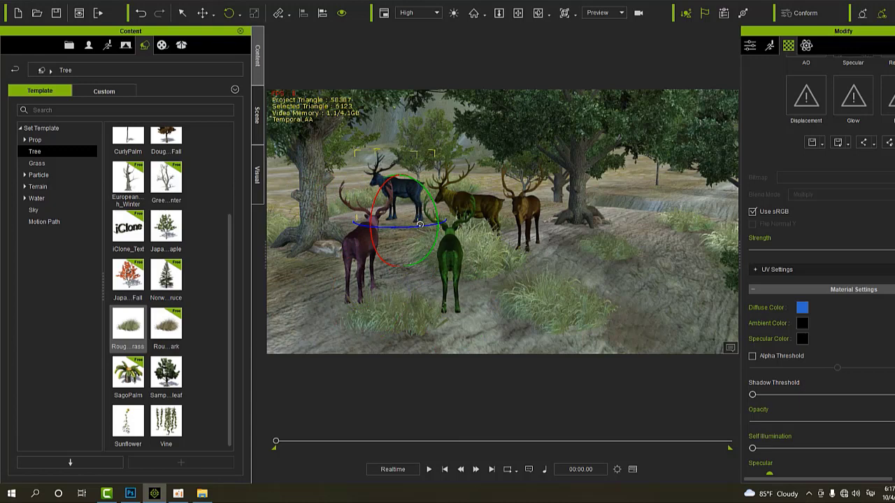
{"action": "left_click", "coordinate": [462, 205]}
{"action": "left_click_drag", "start_coordinate": [462, 259], "coordinate": [485, 260]}
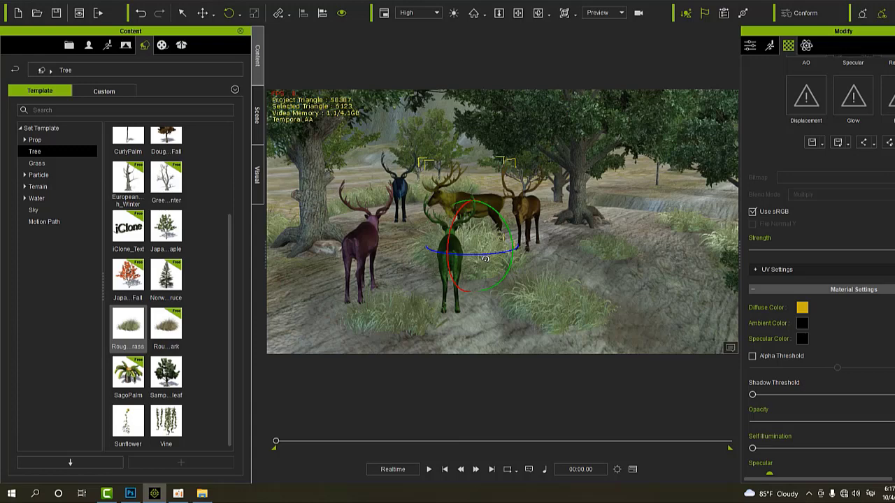
{"action": "left_click", "coordinate": [202, 13]}
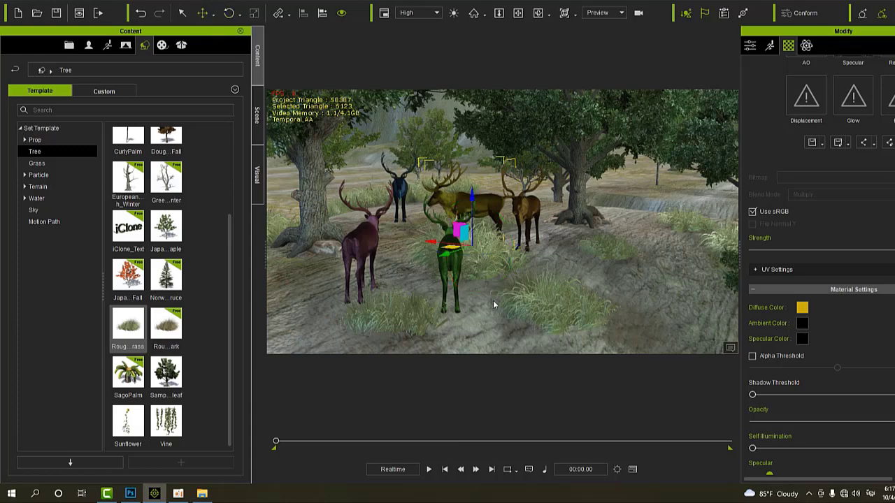
{"action": "mouse_move", "coordinate": [460, 243]}
{"action": "left_mouse_down"}
{"action": "mouse_move", "coordinate": [390, 246]}
{"action": "mouse_move", "coordinate": [447, 238]}
{"action": "left_mouse_up"}
Dolly in on the herd and orbit the camera to frame it from behind the green reindeer
{"action": "scroll", "coordinate": [451, 244], "scroll_direction": "up", "scroll_amount": 2}
{"action": "scroll", "coordinate": [456, 252], "scroll_direction": "up", "scroll_amount": 2}
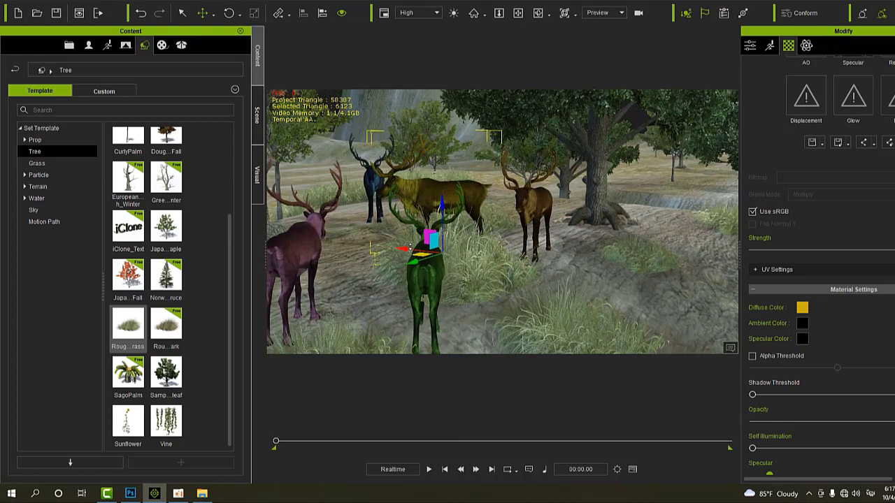
{"action": "scroll", "coordinate": [460, 260], "scroll_direction": "up", "scroll_amount": 2}
{"action": "left_click", "coordinate": [517, 13]}
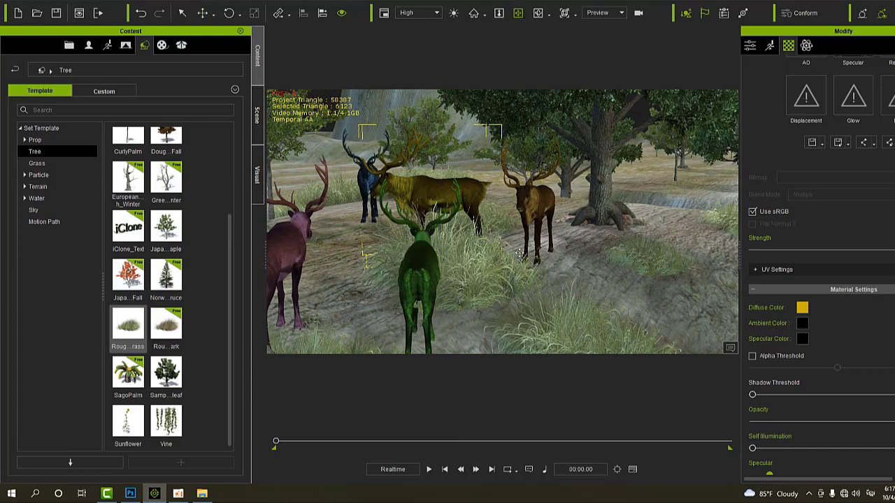
{"action": "left_click_drag", "start_coordinate": [494, 278], "coordinate": [568, 272]}
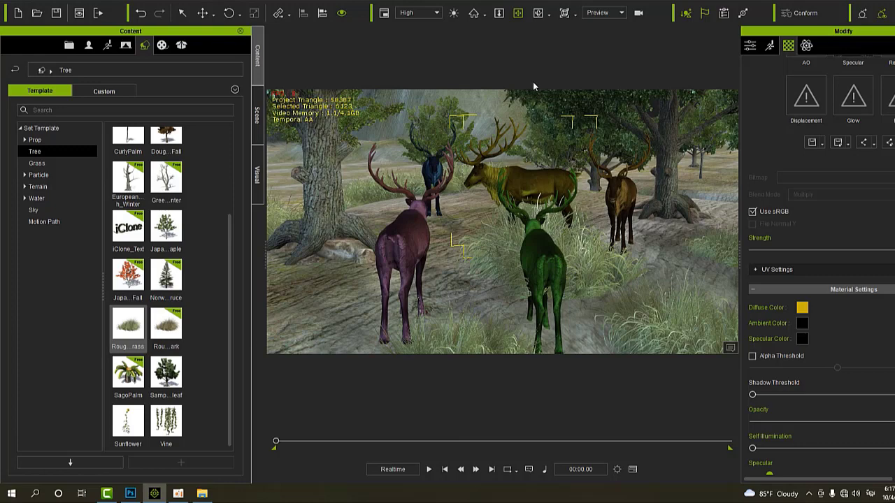
Apply the RaindeerALL_Stance motion from File Explorer to the yellow reindeer and preview it
{"action": "left_click", "coordinate": [202, 494]}
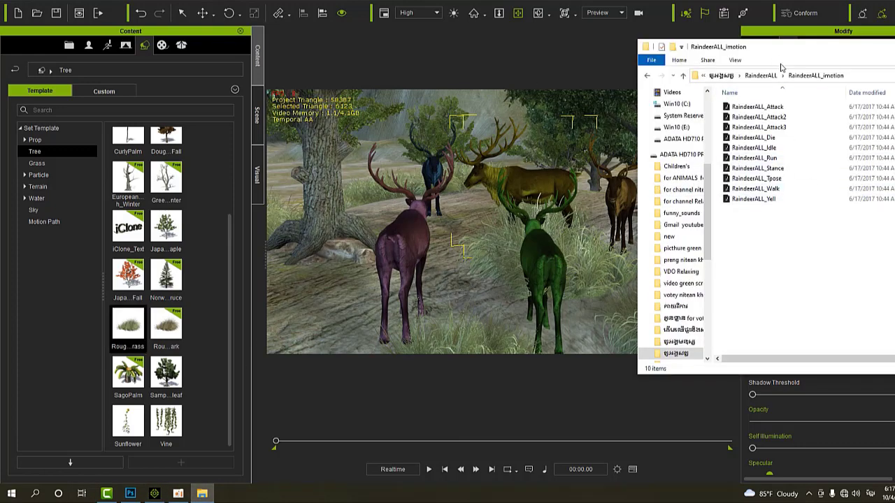
{"action": "left_click_drag", "start_coordinate": [783, 50], "coordinate": [805, 46]}
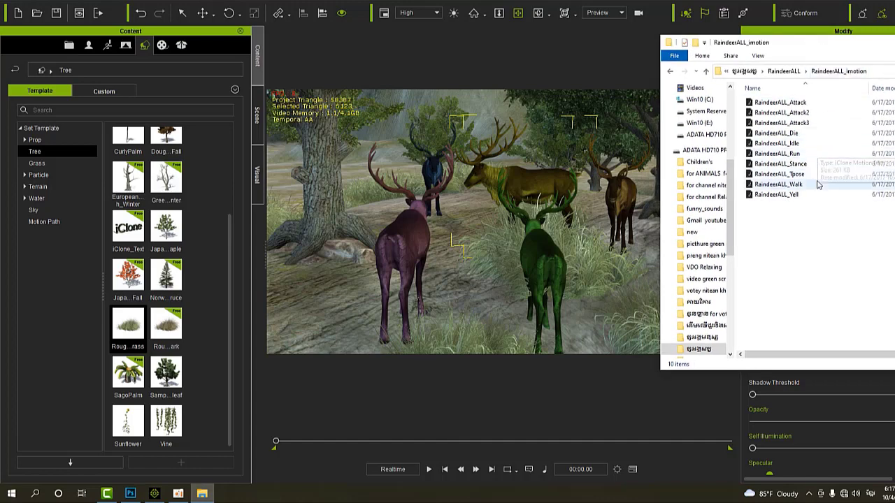
{"action": "mouse_move", "coordinate": [780, 164]}
{"action": "left_mouse_down"}
{"action": "mouse_move", "coordinate": [691, 183]}
{"action": "mouse_move", "coordinate": [543, 175]}
{"action": "left_mouse_up"}
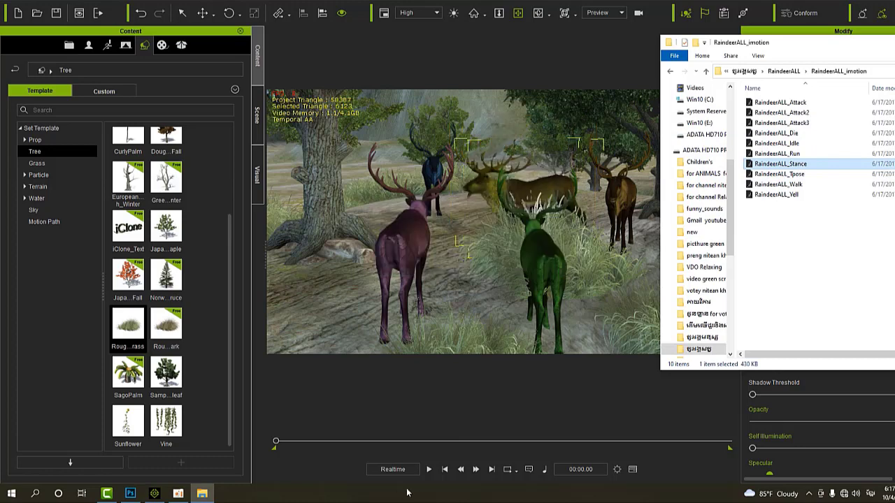
{"action": "left_click", "coordinate": [428, 470]}
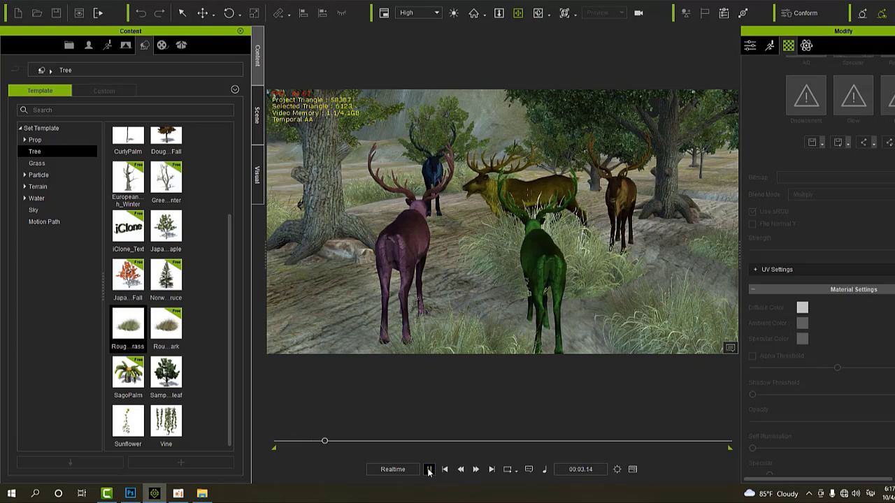
{"action": "left_click", "coordinate": [428, 470]}
Apply RaindeerALL_Tpose to the yellow reindeer and preview it, stopping at 00:07:40
{"action": "left_click", "coordinate": [202, 494]}
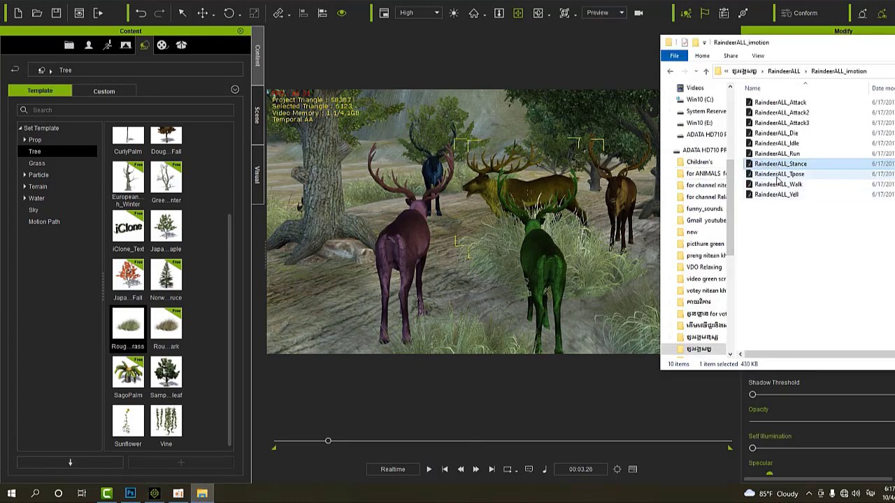
{"action": "left_click_drag", "start_coordinate": [777, 176], "coordinate": [541, 201]}
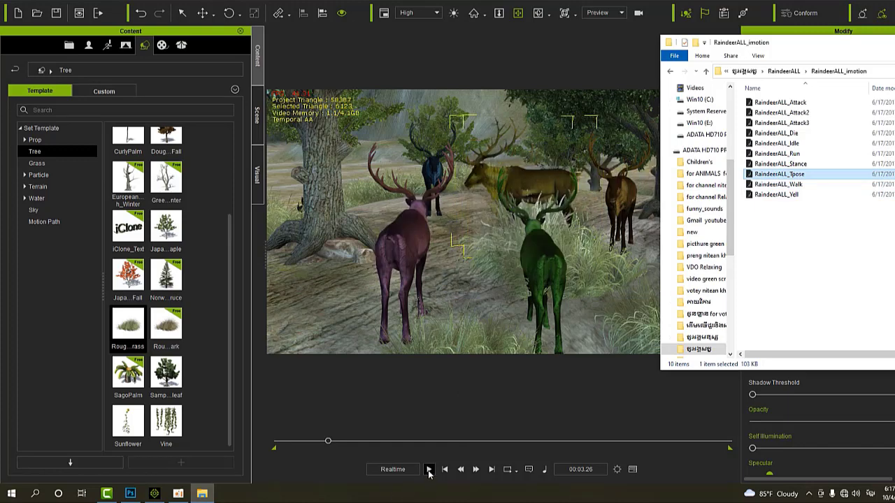
{"action": "left_click", "coordinate": [428, 470]}
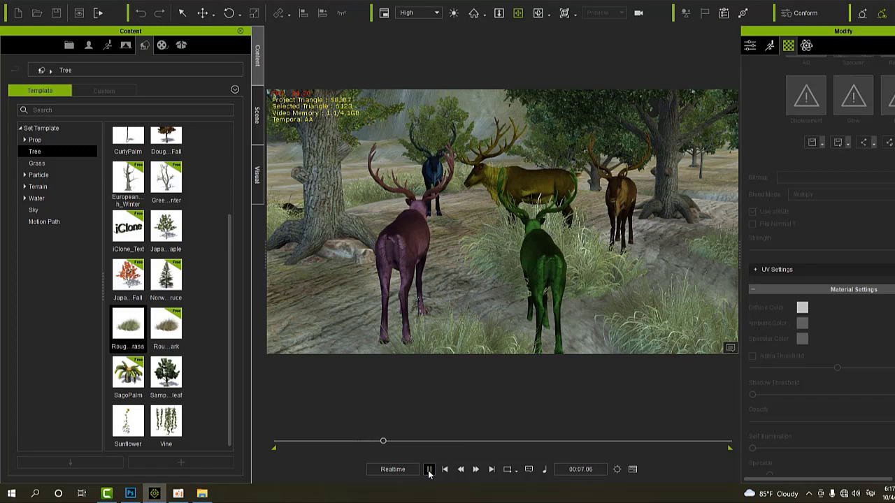
{"action": "left_click", "coordinate": [429, 469]}
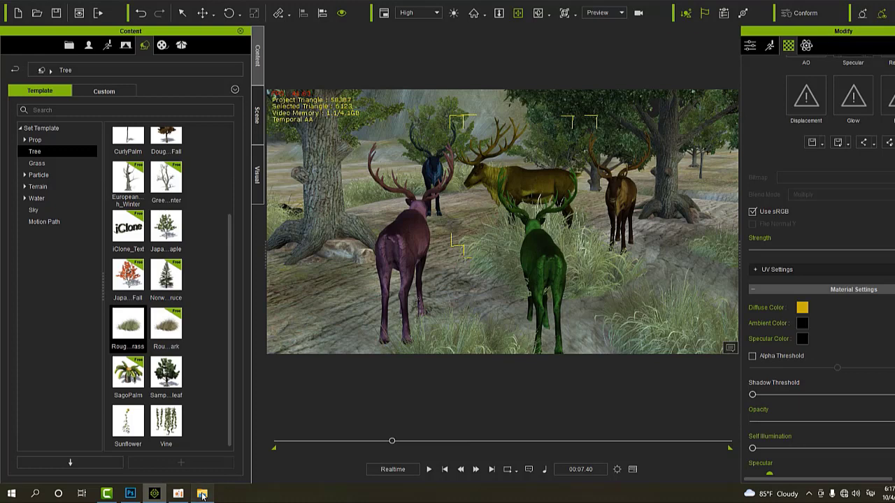
Apply the RaindeerALL_Yell motion to the yellow reindeer and preview it
{"action": "left_click", "coordinate": [202, 493]}
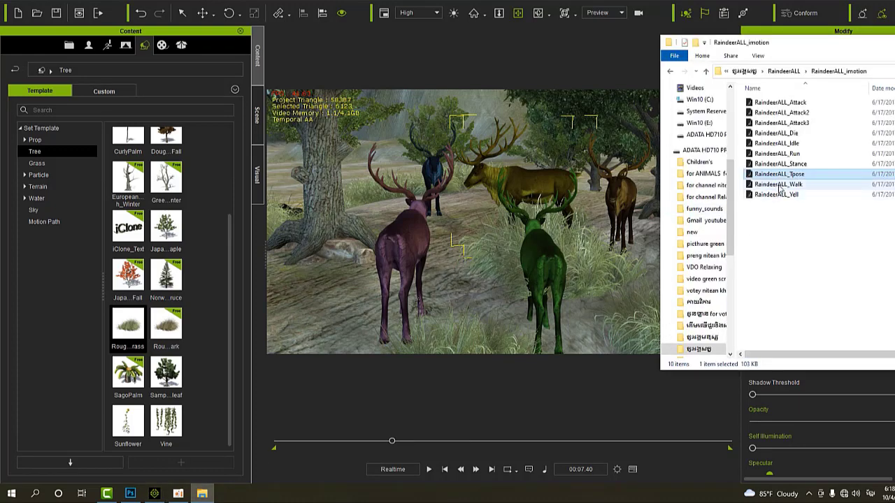
{"action": "left_click_drag", "start_coordinate": [776, 194], "coordinate": [536, 186]}
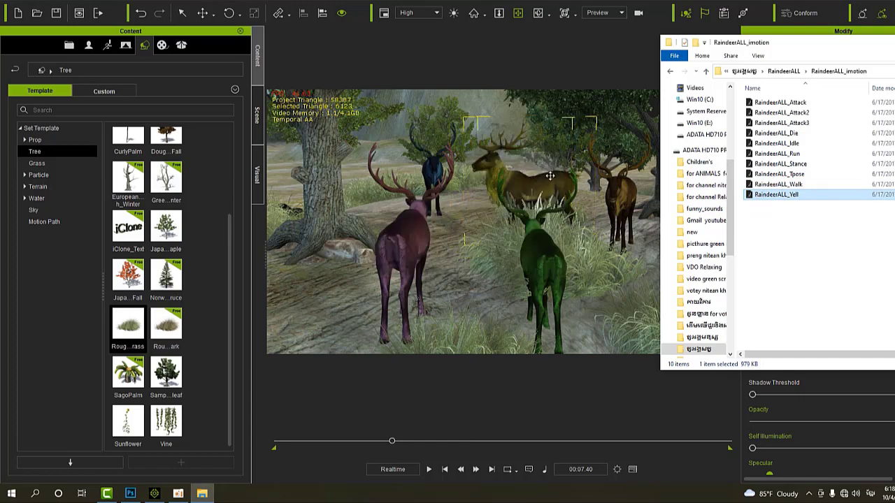
{"action": "left_click", "coordinate": [430, 469]}
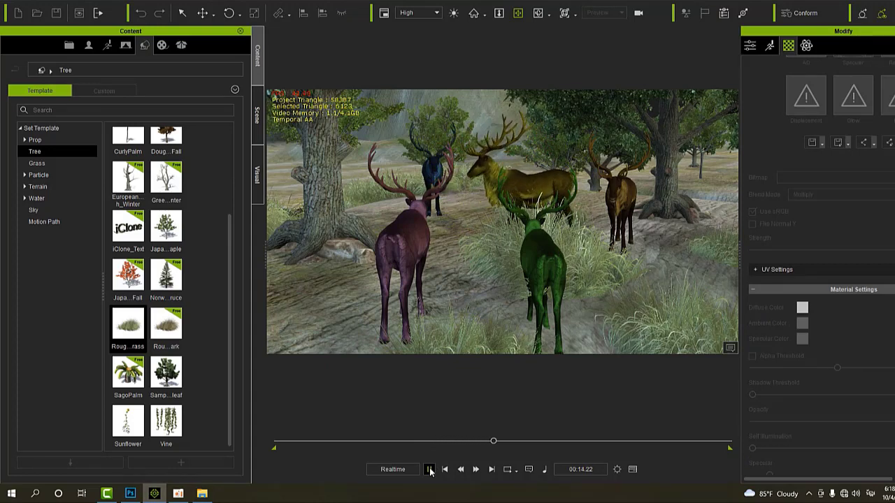
{"action": "left_click", "coordinate": [429, 469]}
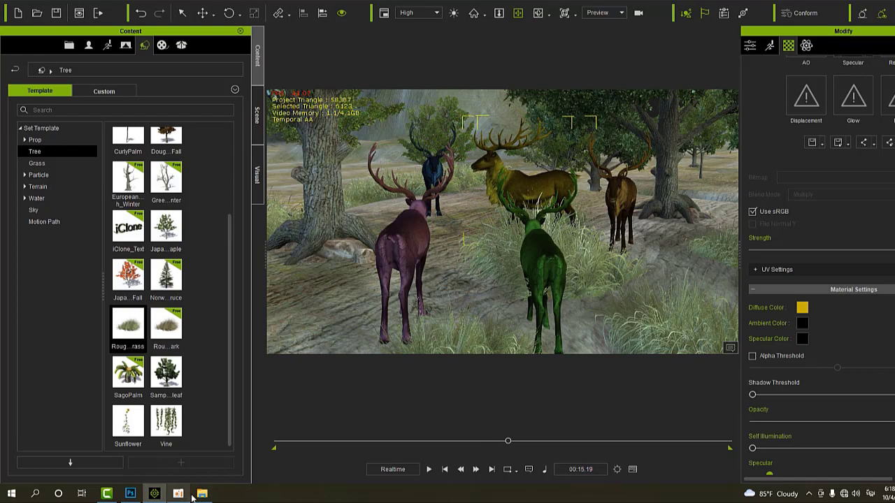
Re-apply RaindeerALL_Yell to the yellow reindeer and replay, stopping at 00:23.05
{"action": "left_click", "coordinate": [201, 493]}
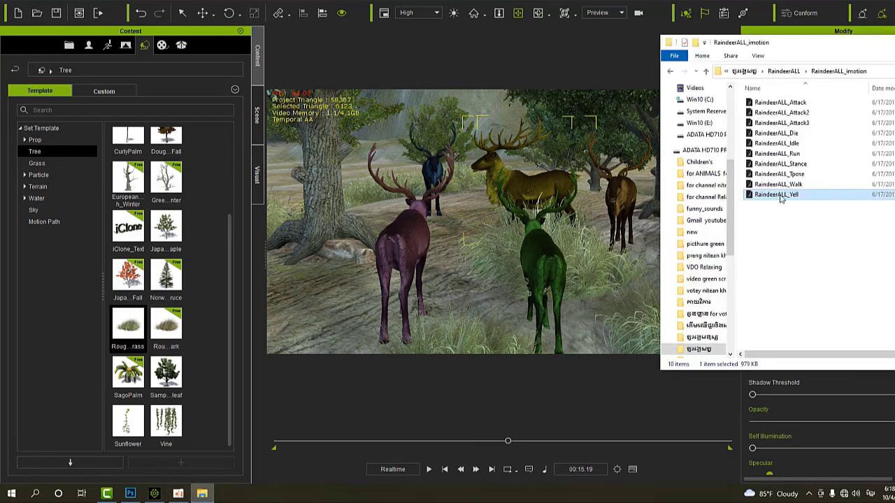
{"action": "left_click_drag", "start_coordinate": [780, 198], "coordinate": [536, 201]}
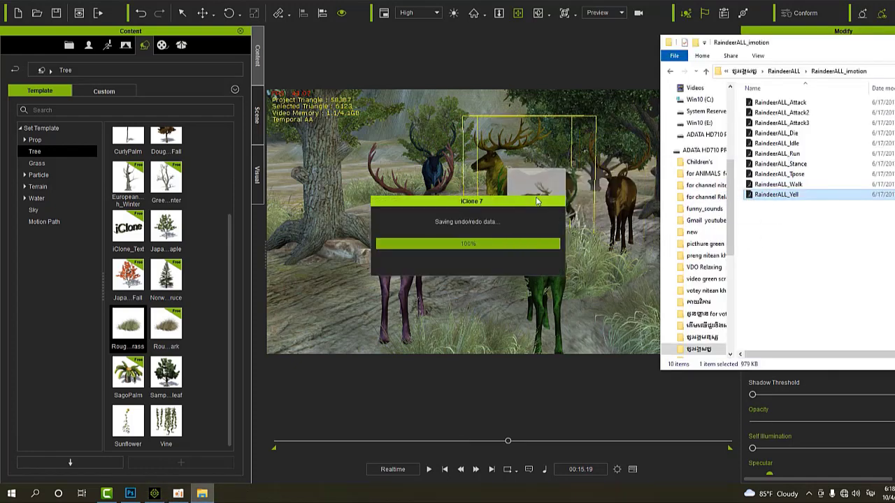
{"action": "left_click", "coordinate": [430, 469]}
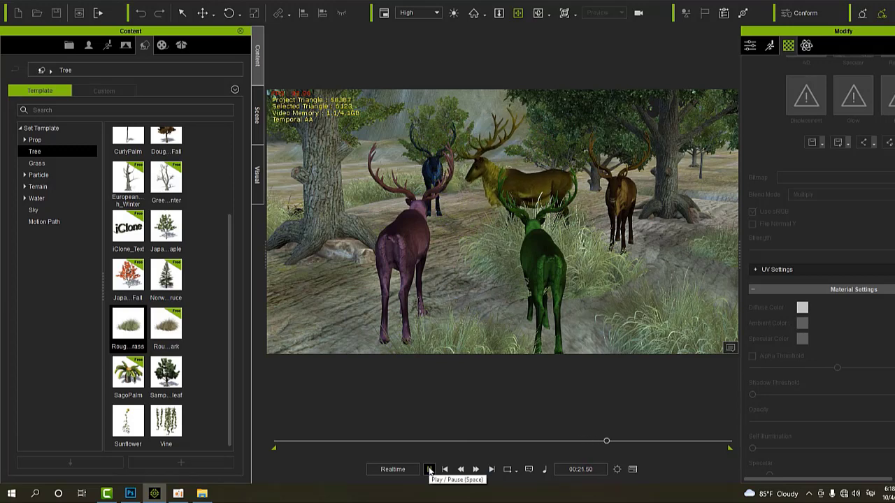
{"action": "left_click", "coordinate": [430, 470]}
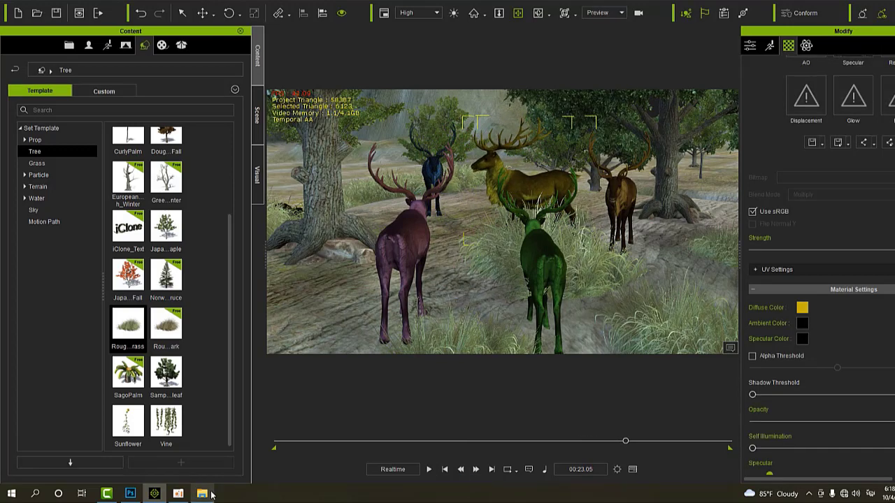
Apply the RaindeerALL_Attack3 motion to the reindeer and preview it
{"action": "left_click", "coordinate": [202, 494]}
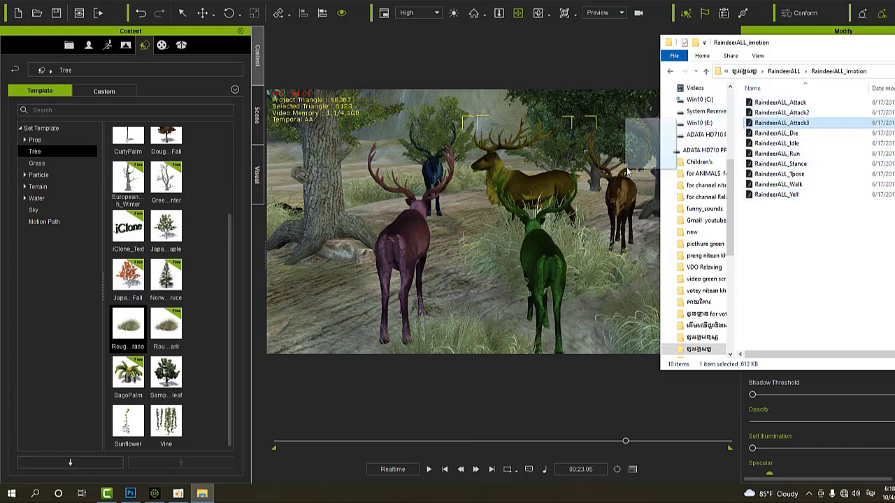
{"action": "left_click_drag", "start_coordinate": [786, 124], "coordinate": [547, 204]}
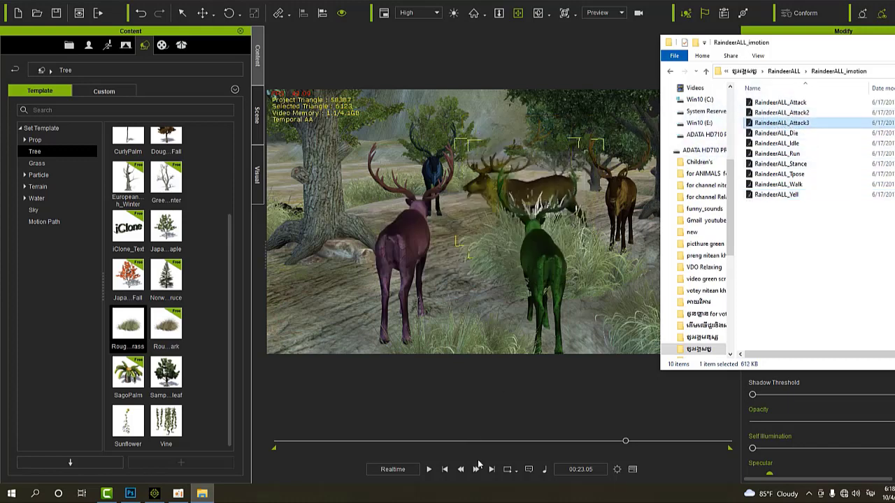
{"action": "left_click", "coordinate": [429, 469]}
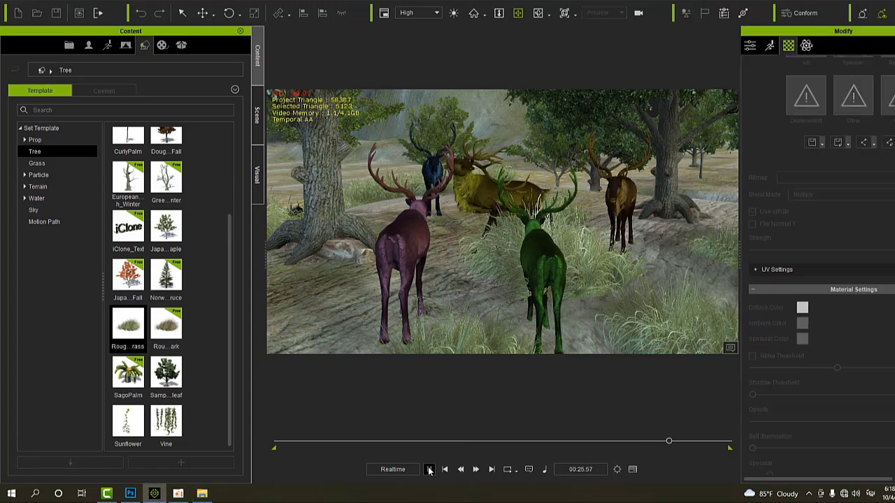
{"action": "left_click", "coordinate": [430, 469]}
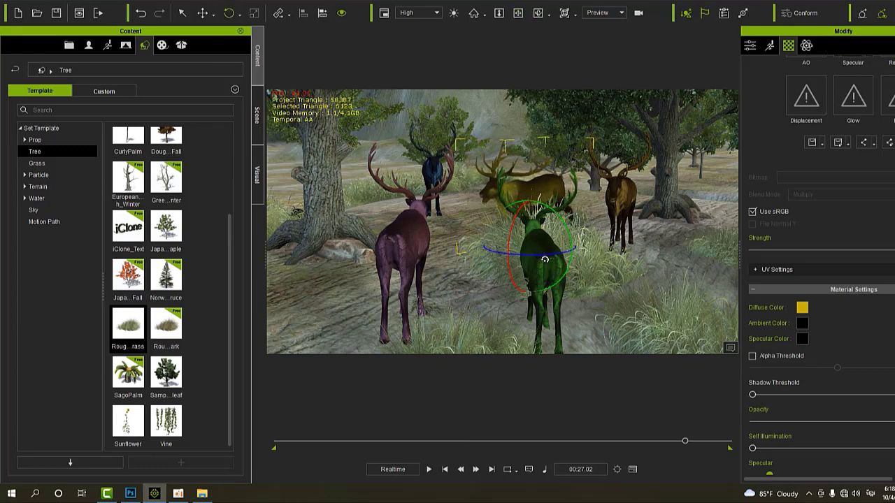
Apply RaindeerALL_Attack2 to the golden elk, preview from 00:22.21, then rewind to the start
{"action": "left_click", "coordinate": [202, 494]}
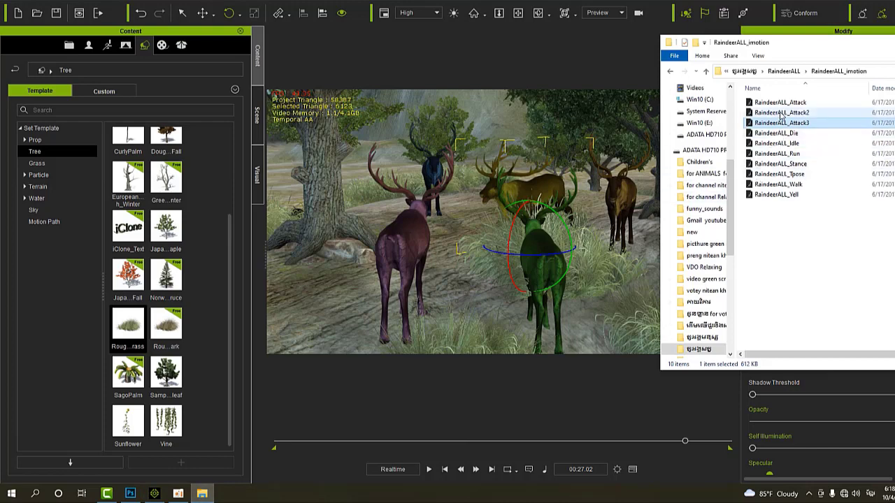
{"action": "left_click_drag", "start_coordinate": [780, 113], "coordinate": [537, 190]}
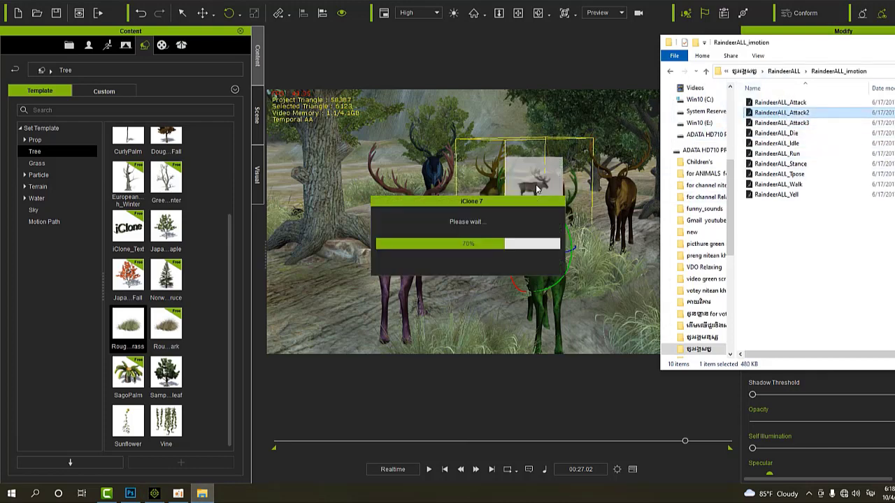
{"action": "left_click", "coordinate": [427, 470]}
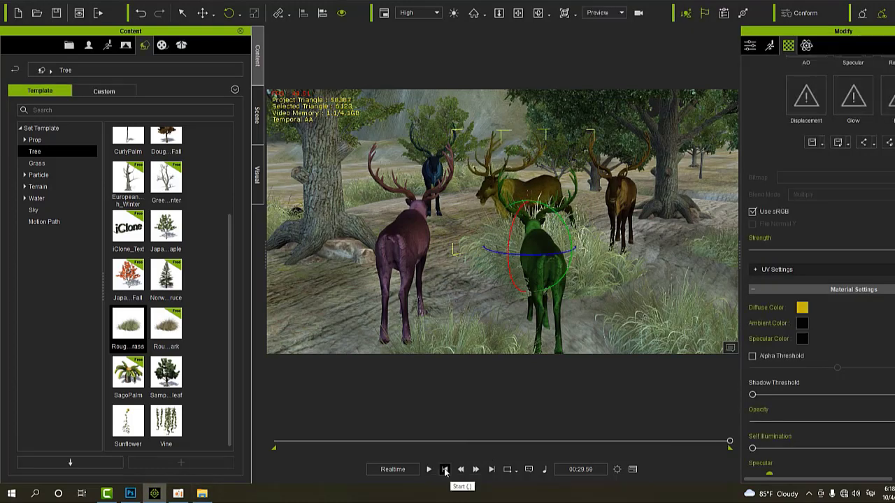
{"action": "left_click", "coordinate": [638, 442]}
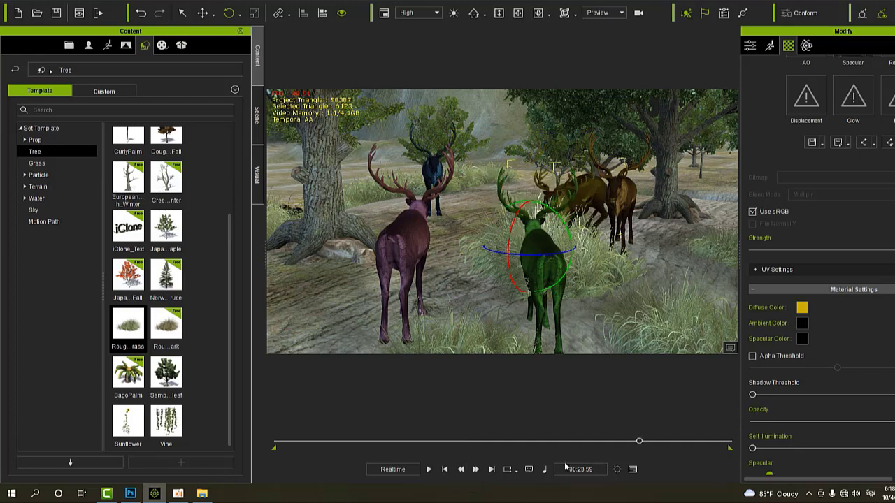
{"action": "left_click", "coordinate": [614, 442]}
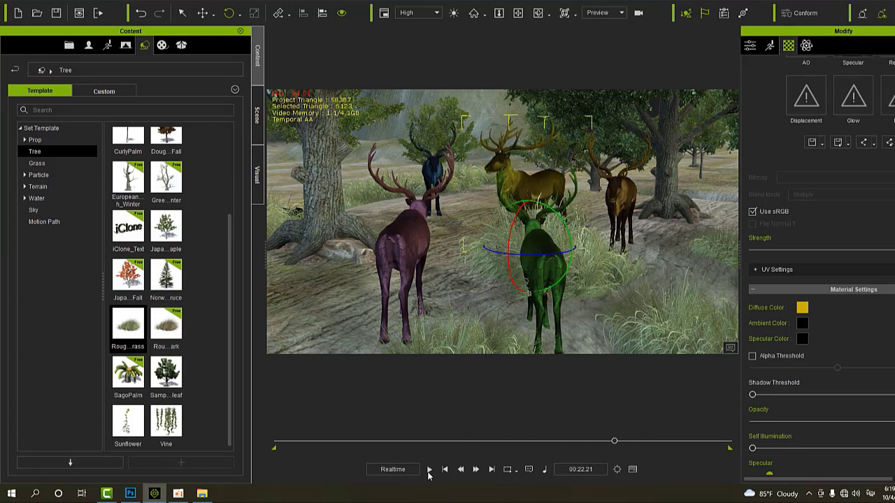
{"action": "left_click", "coordinate": [428, 472]}
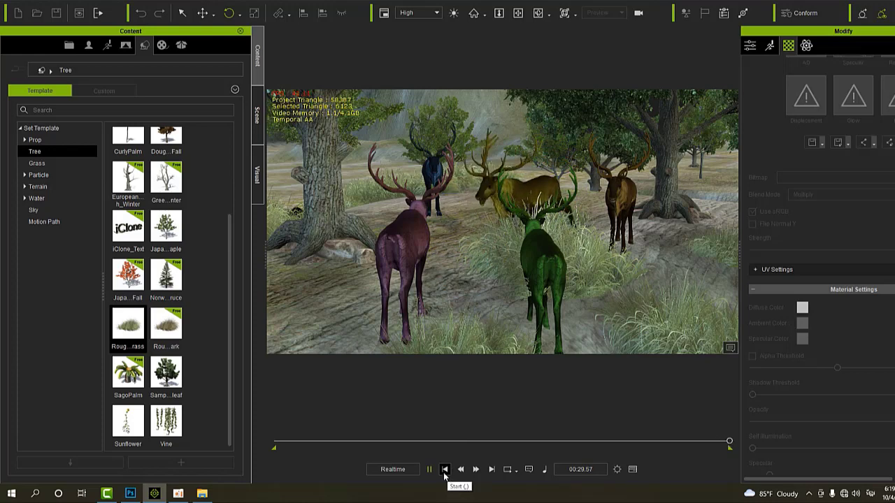
{"action": "left_click", "coordinate": [445, 470]}
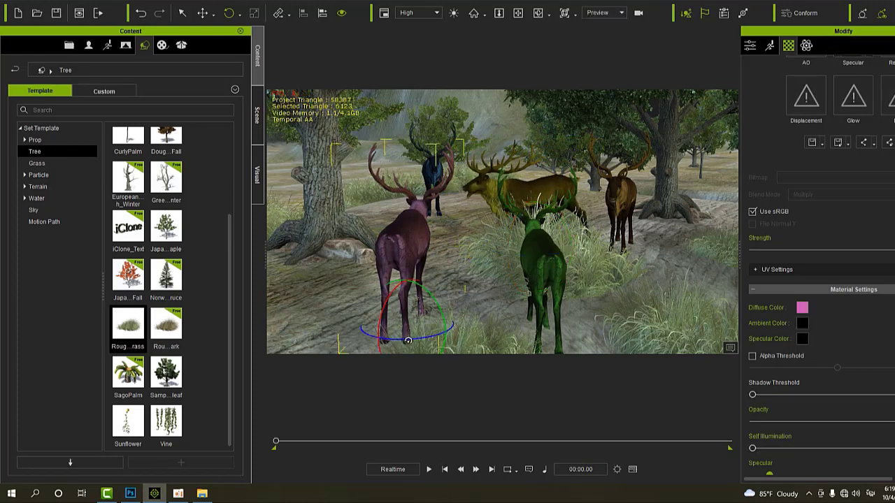
Turn the purple reindeer to face right and apply the Attack3 motion, previewing it
{"action": "left_click", "coordinate": [528, 196]}
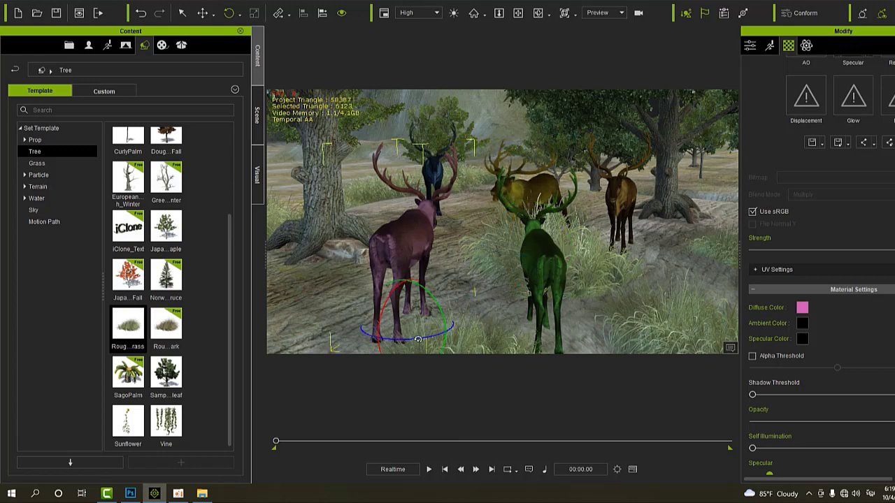
{"action": "mouse_move", "coordinate": [417, 339]}
{"action": "left_mouse_down"}
{"action": "mouse_move", "coordinate": [410, 336]}
{"action": "mouse_move", "coordinate": [422, 339]}
{"action": "left_mouse_up"}
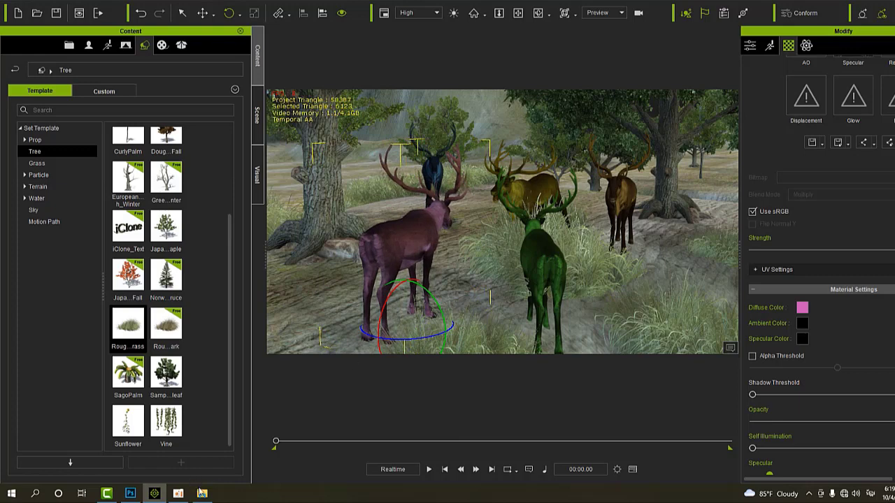
{"action": "left_click", "coordinate": [202, 493]}
{"action": "left_click_drag", "start_coordinate": [789, 124], "coordinate": [406, 275]}
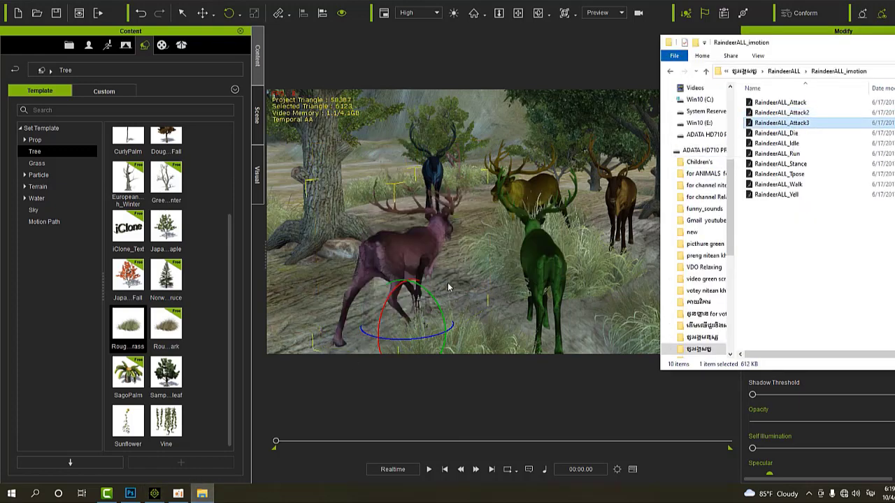
{"action": "left_click", "coordinate": [428, 469]}
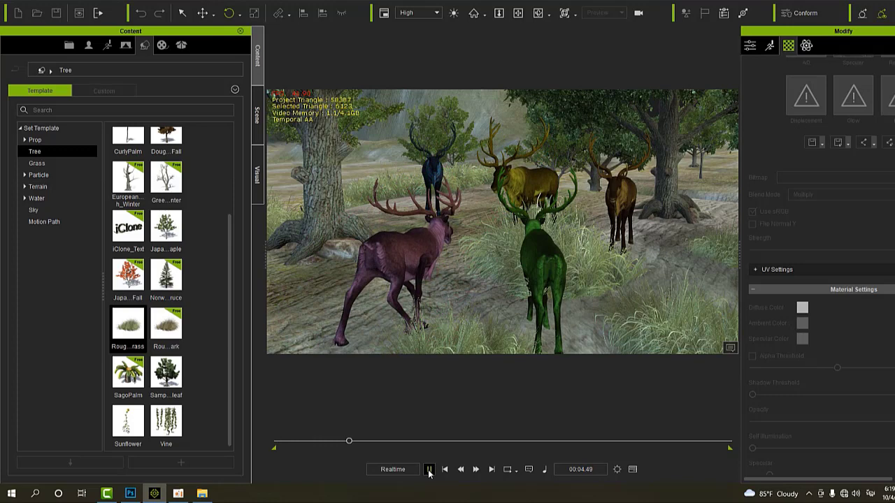
{"action": "left_click", "coordinate": [429, 469]}
Re-apply Attack3, then apply Attack2 to the purple reindeer, previewing each
{"action": "left_click", "coordinate": [202, 493]}
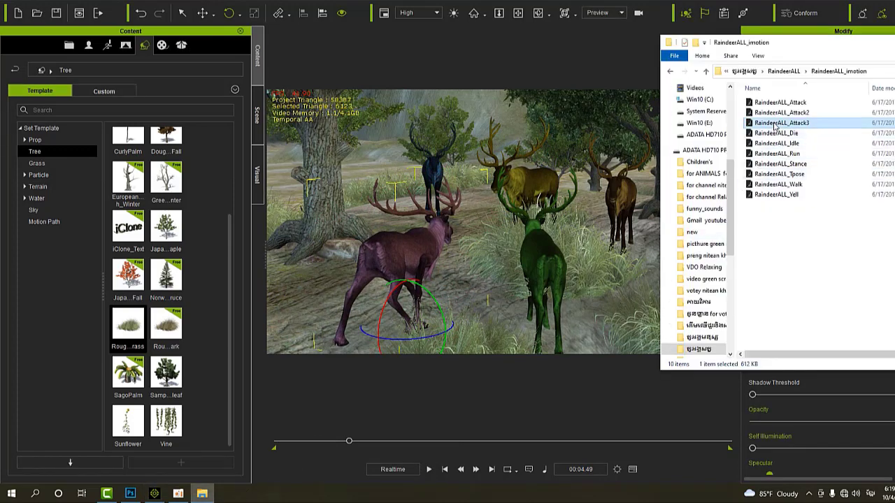
{"action": "left_click_drag", "start_coordinate": [476, 225], "coordinate": [431, 245]}
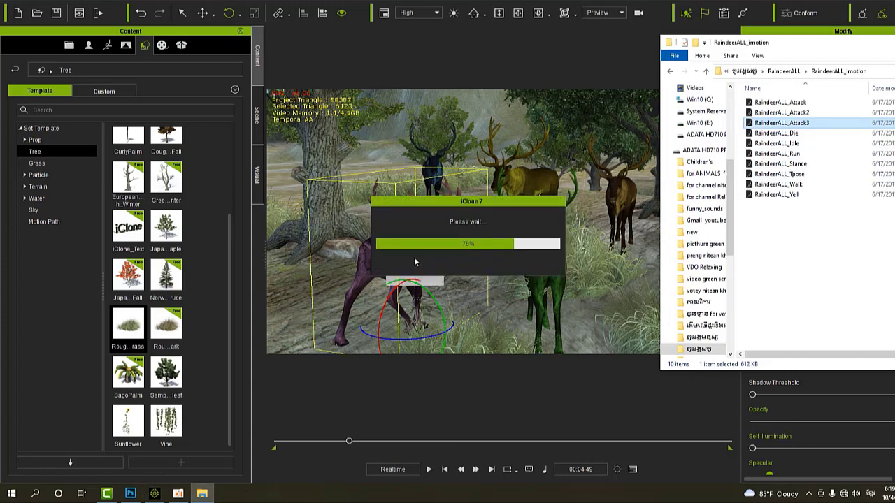
{"action": "left_click", "coordinate": [428, 469]}
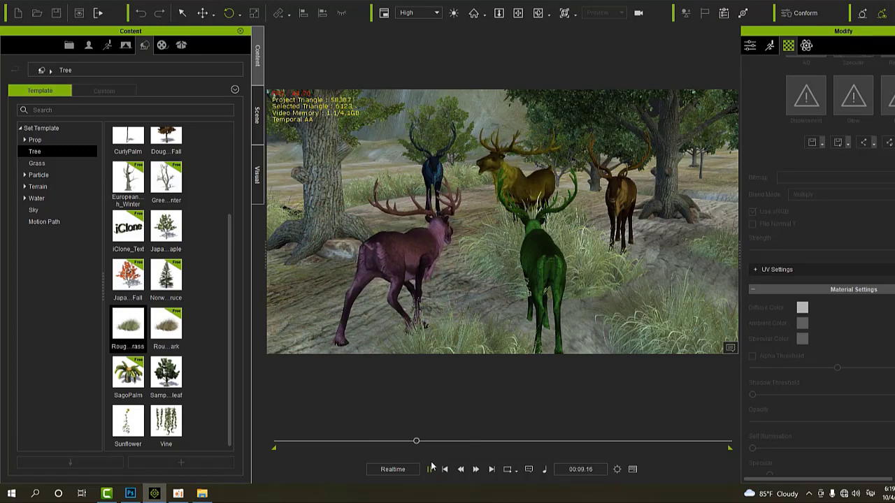
{"action": "left_click", "coordinate": [204, 494]}
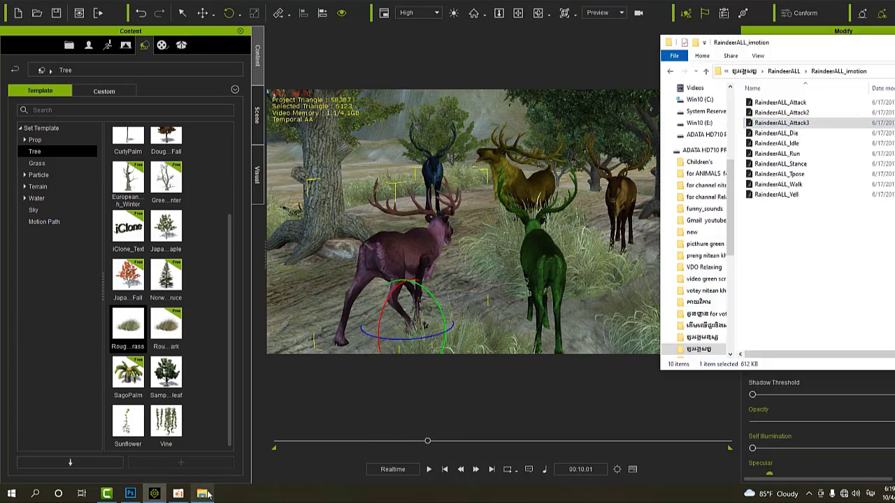
{"action": "left_click_drag", "start_coordinate": [780, 112], "coordinate": [412, 269]}
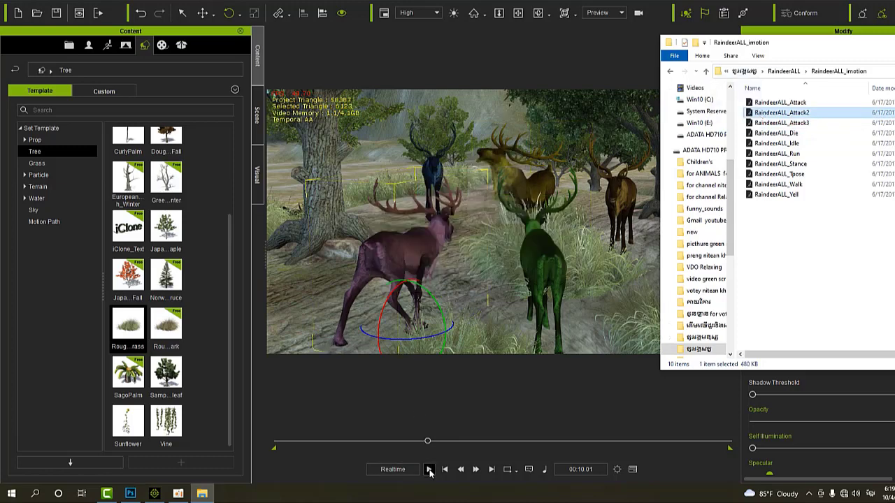
{"action": "left_click", "coordinate": [429, 471]}
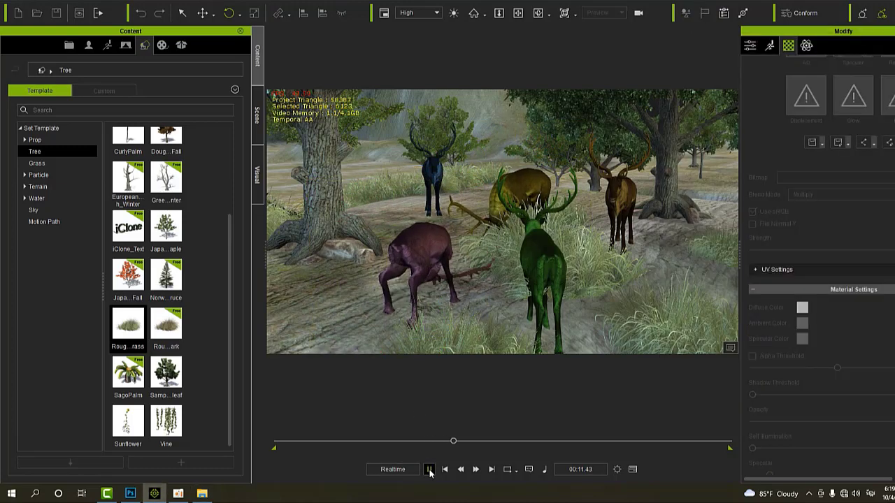
{"action": "left_click", "coordinate": [429, 469]}
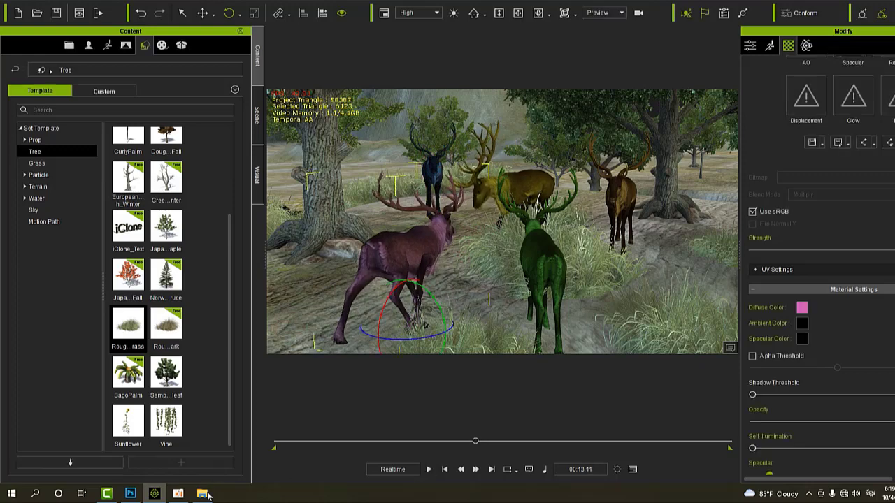
Apply RaindeerALL_Yell to the purple reindeer and preview it, stopping at 00:21.20
{"action": "left_click", "coordinate": [204, 494]}
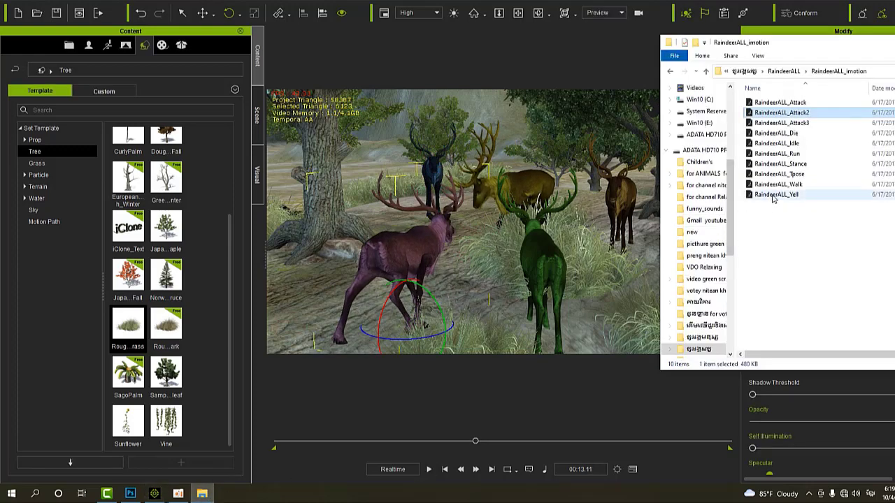
{"action": "left_click_drag", "start_coordinate": [774, 199], "coordinate": [405, 256]}
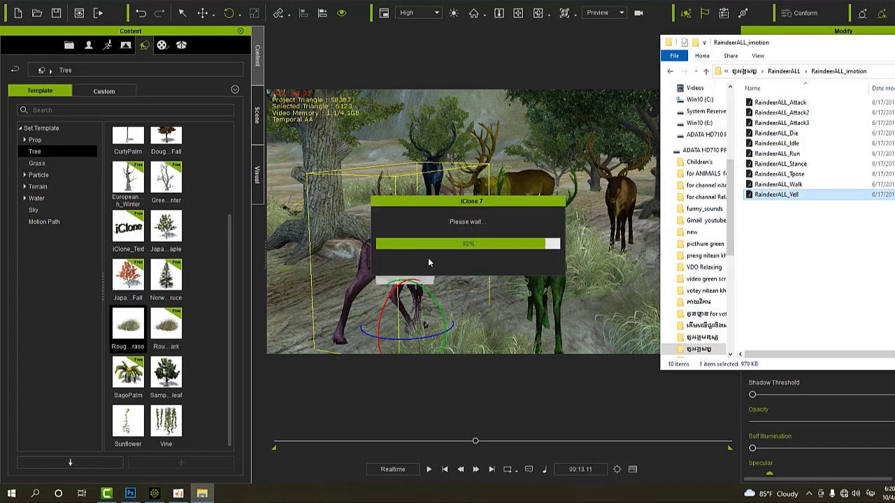
{"action": "left_click", "coordinate": [428, 469]}
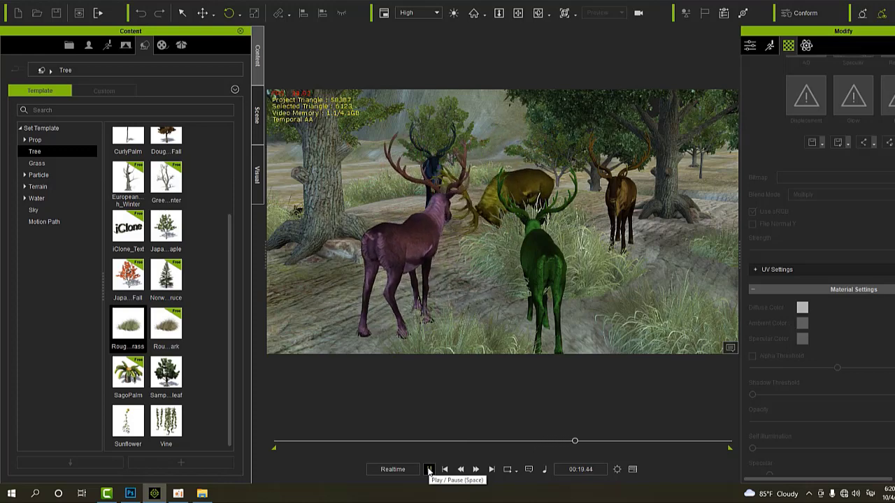
{"action": "left_click", "coordinate": [429, 470]}
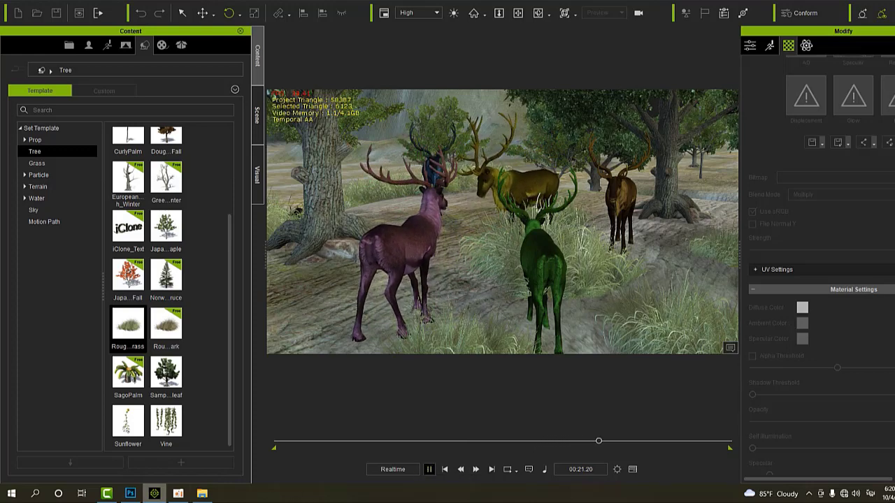
{"action": "left_click", "coordinate": [202, 494]}
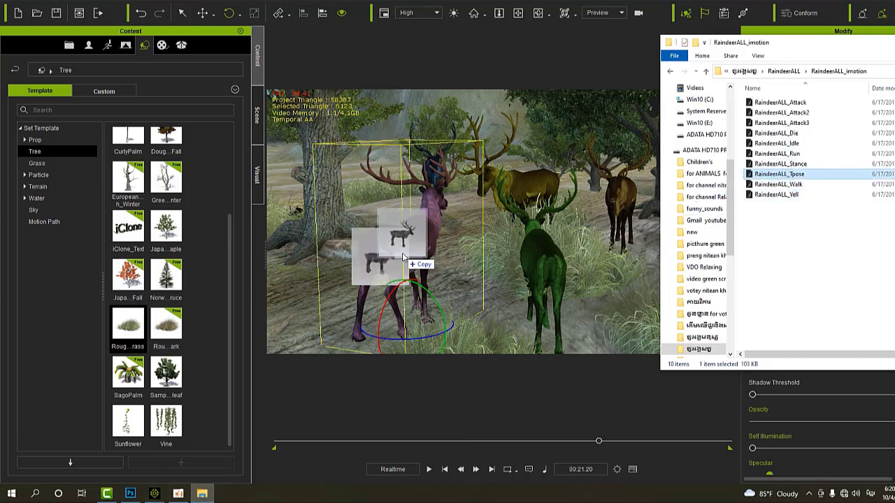
Try the Tpose and Attack motions on the purple reindeer, previewing each
{"action": "left_click_drag", "start_coordinate": [783, 176], "coordinate": [418, 259]}
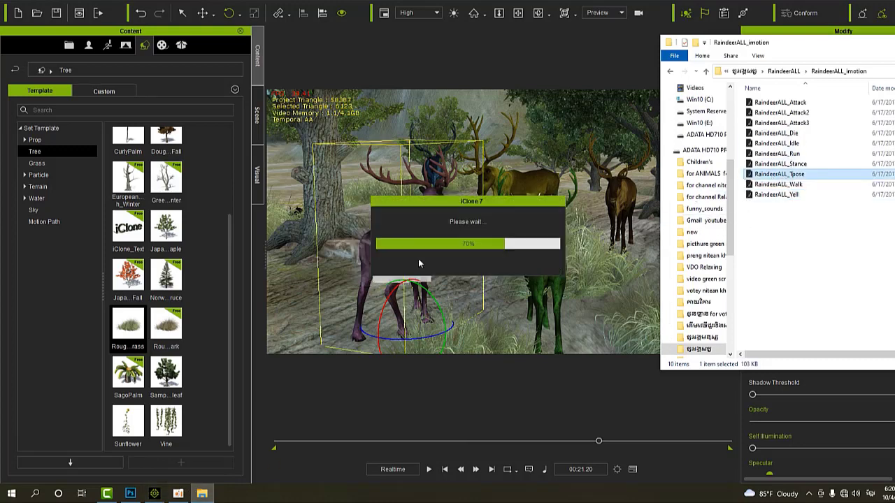
{"action": "left_click", "coordinate": [429, 470]}
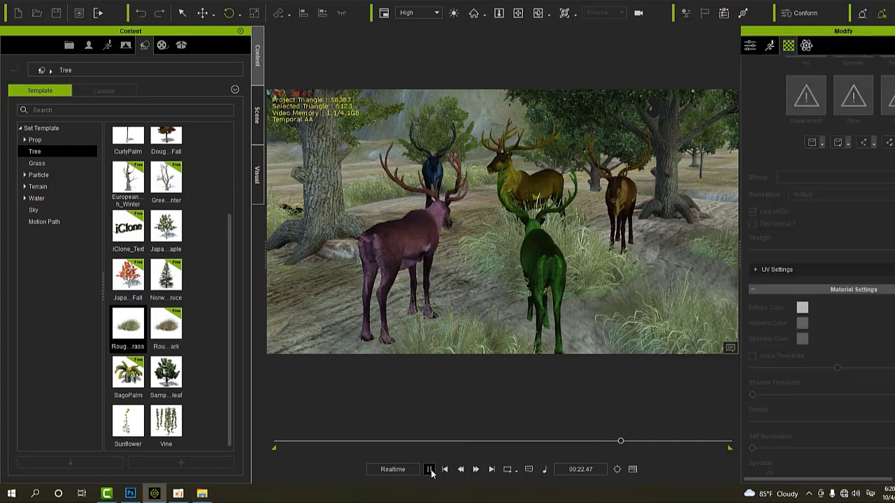
{"action": "left_click", "coordinate": [429, 469]}
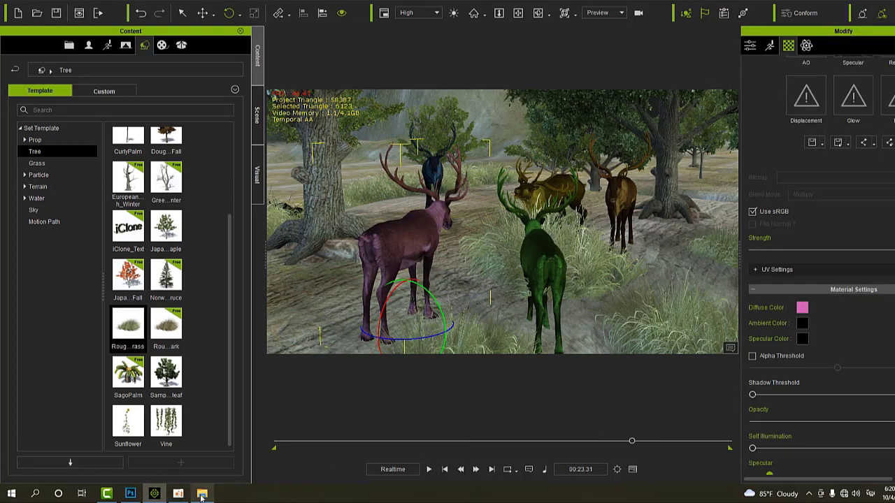
{"action": "left_click", "coordinate": [202, 496]}
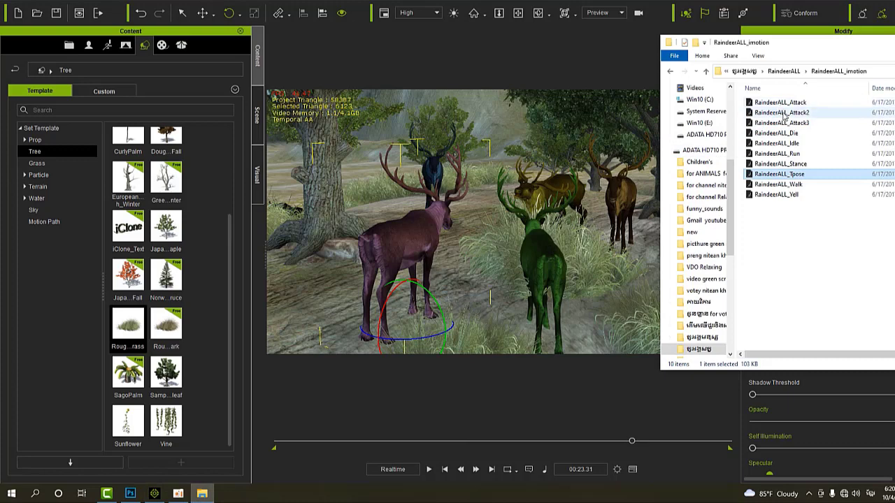
{"action": "mouse_move", "coordinate": [781, 105]}
{"action": "left_mouse_down"}
{"action": "mouse_move", "coordinate": [389, 234]}
{"action": "mouse_move", "coordinate": [402, 239]}
{"action": "left_mouse_up"}
{"action": "left_click", "coordinate": [429, 469]}
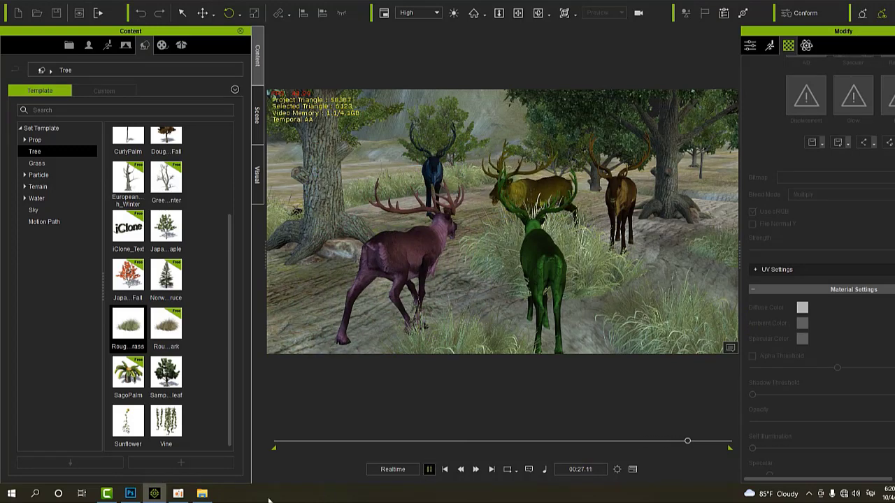
{"action": "left_click", "coordinate": [428, 470]}
Apply RaindeerALL_Yell to the purple reindeer, play it to 00:29.56, and rewind to 00:00.00
{"action": "left_click", "coordinate": [203, 493]}
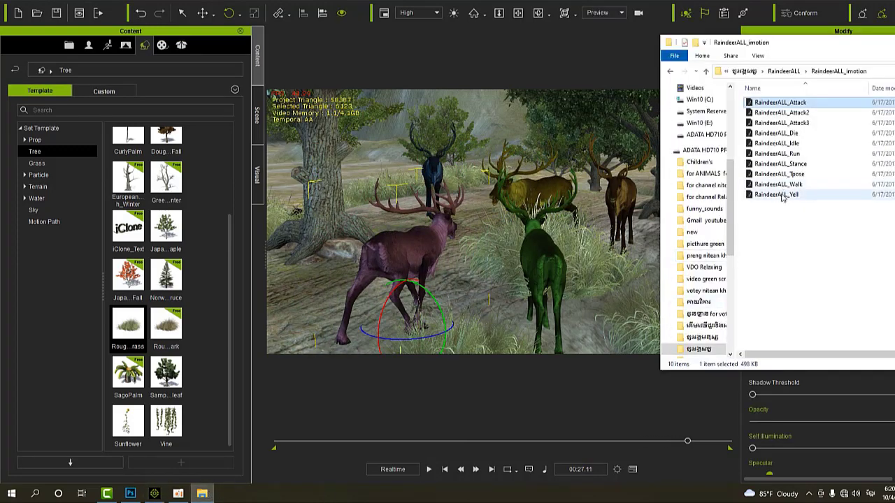
{"action": "left_click_drag", "start_coordinate": [777, 195], "coordinate": [416, 276]}
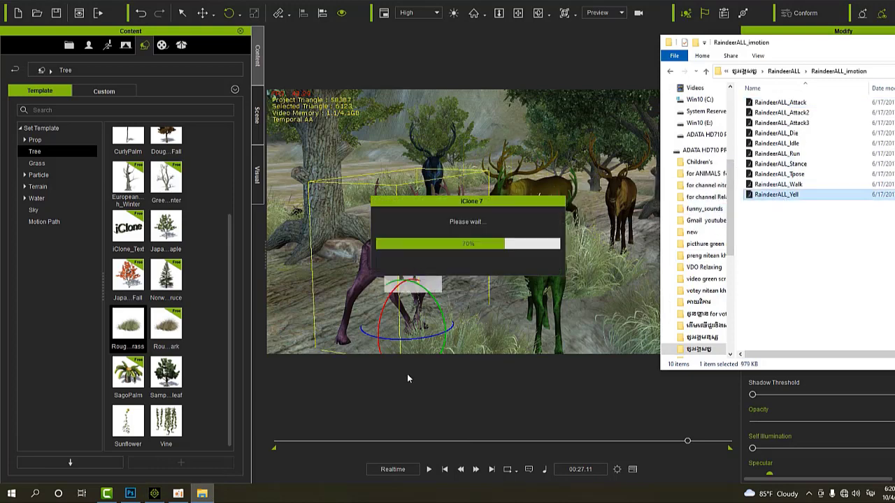
{"action": "left_click", "coordinate": [429, 470]}
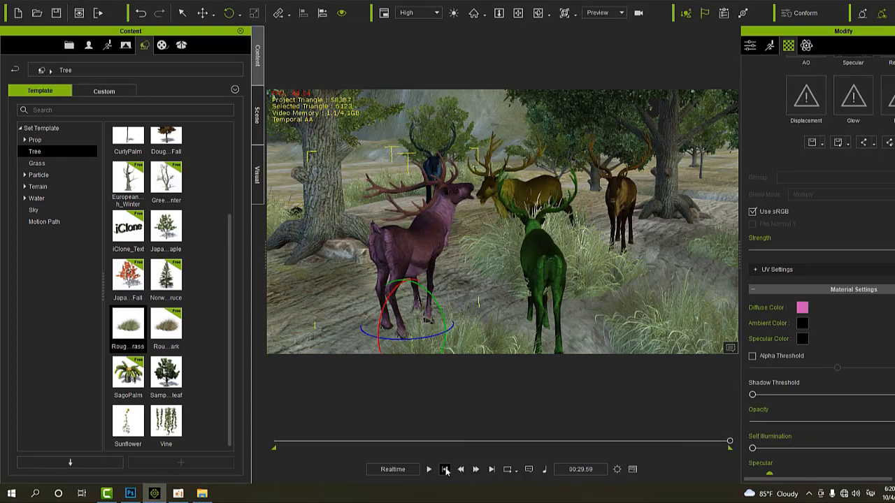
{"action": "left_click", "coordinate": [445, 470]}
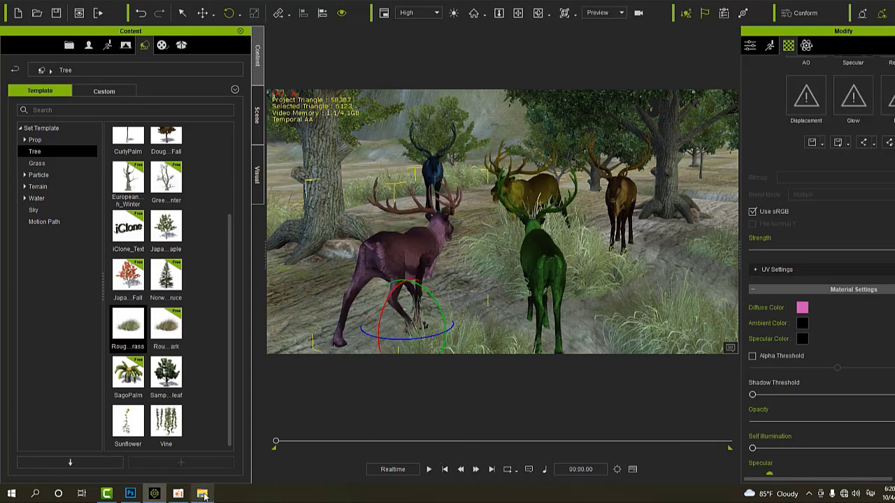
{"action": "left_click", "coordinate": [202, 494]}
Apply the Yell and then the Stance motion to the green reindeer, previewing each
{"action": "left_click_drag", "start_coordinate": [779, 200], "coordinate": [553, 293]}
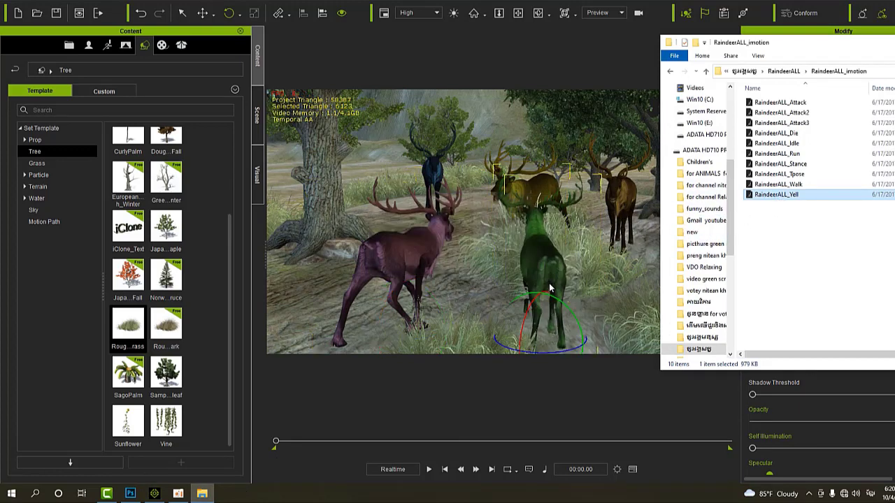
{"action": "left_click", "coordinate": [430, 469]}
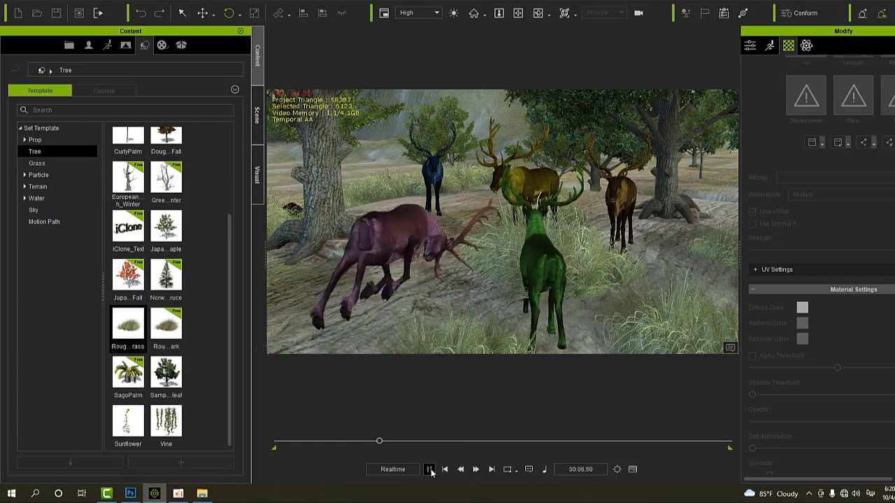
{"action": "left_click", "coordinate": [430, 472]}
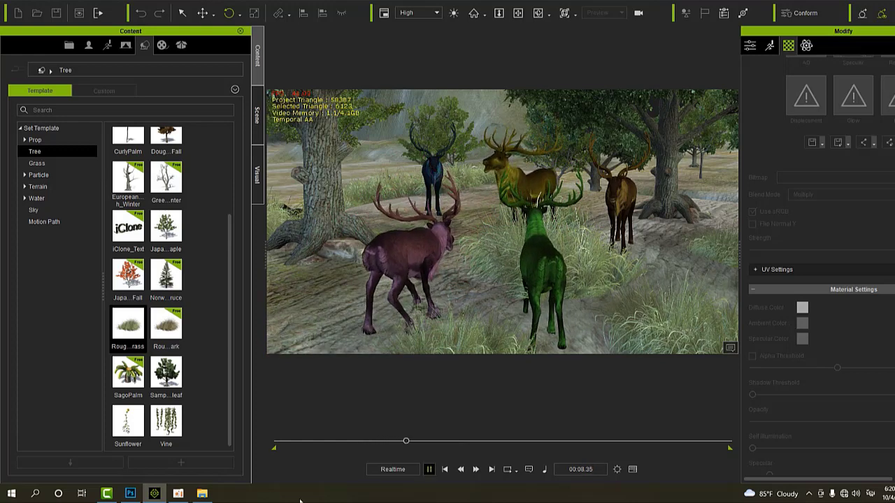
{"action": "left_click", "coordinate": [202, 494]}
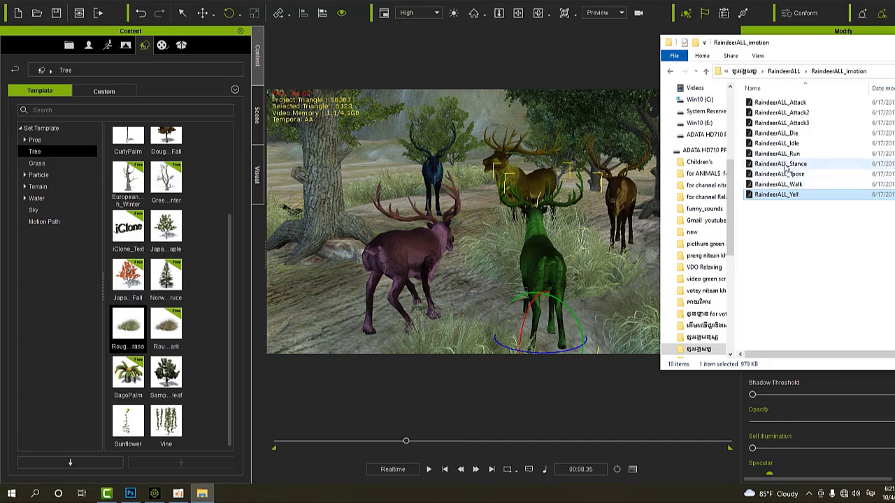
{"action": "mouse_move", "coordinate": [785, 168]}
{"action": "left_mouse_down"}
{"action": "mouse_move", "coordinate": [589, 230]}
{"action": "mouse_move", "coordinate": [547, 273]}
{"action": "left_mouse_up"}
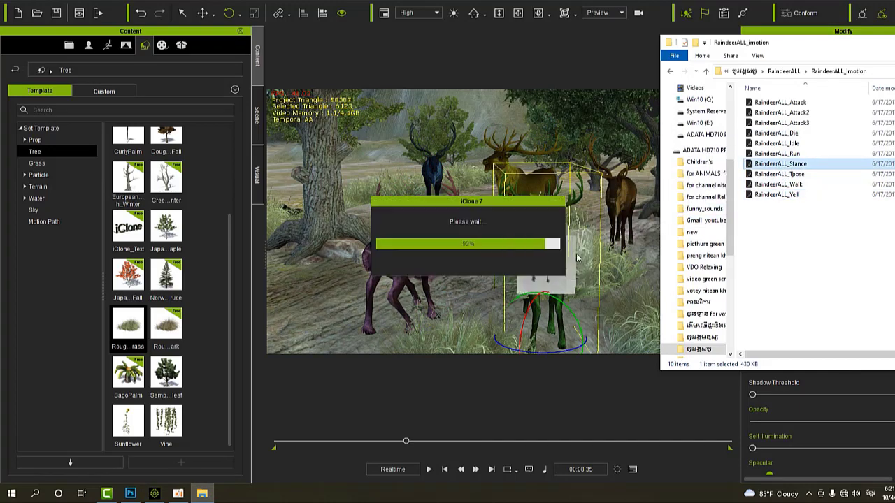
{"action": "left_click", "coordinate": [428, 469]}
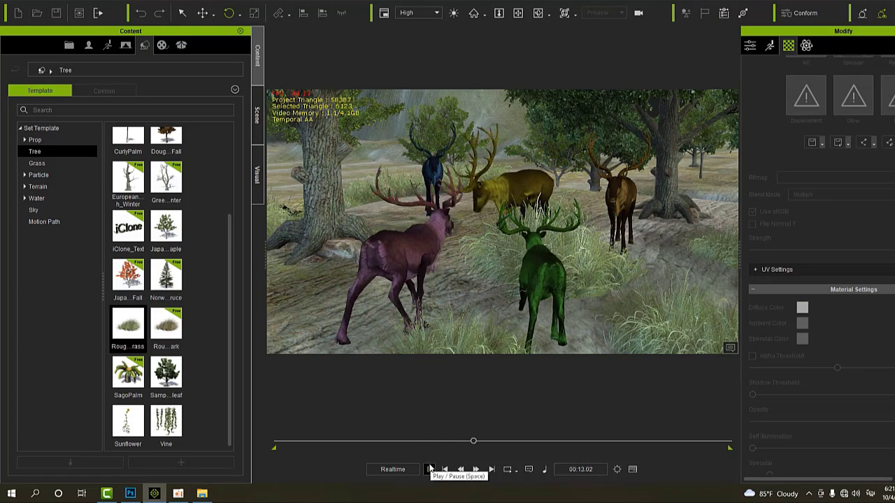
Re-apply RaindeerALL_Yell to the green reindeer and preview the herd, pausing at 00:20.59
{"action": "left_click", "coordinate": [202, 493]}
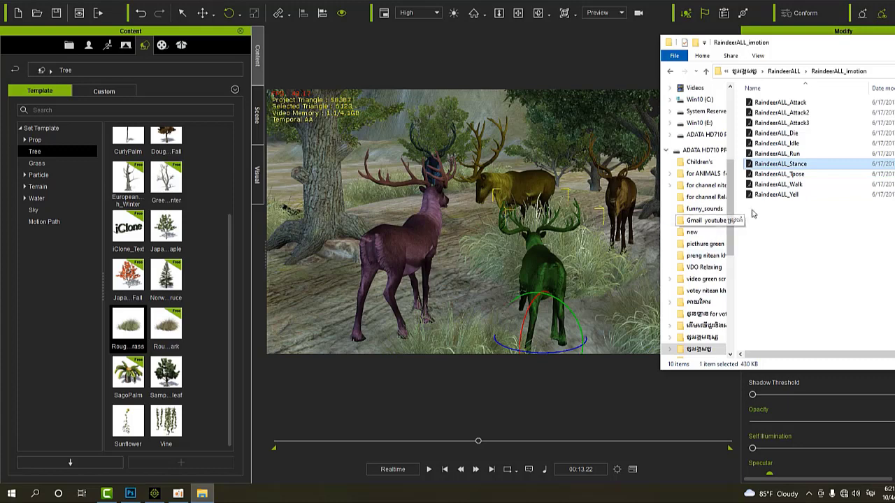
{"action": "left_click_drag", "start_coordinate": [773, 198], "coordinate": [556, 300]}
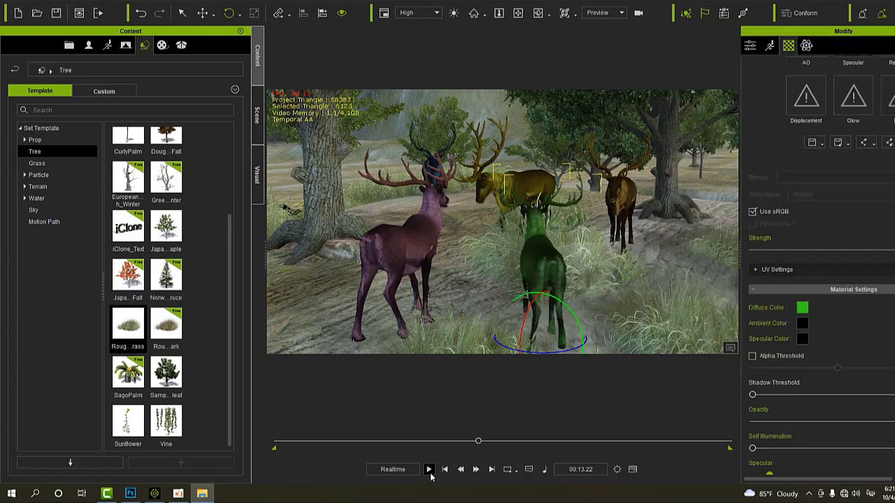
{"action": "left_click", "coordinate": [428, 470]}
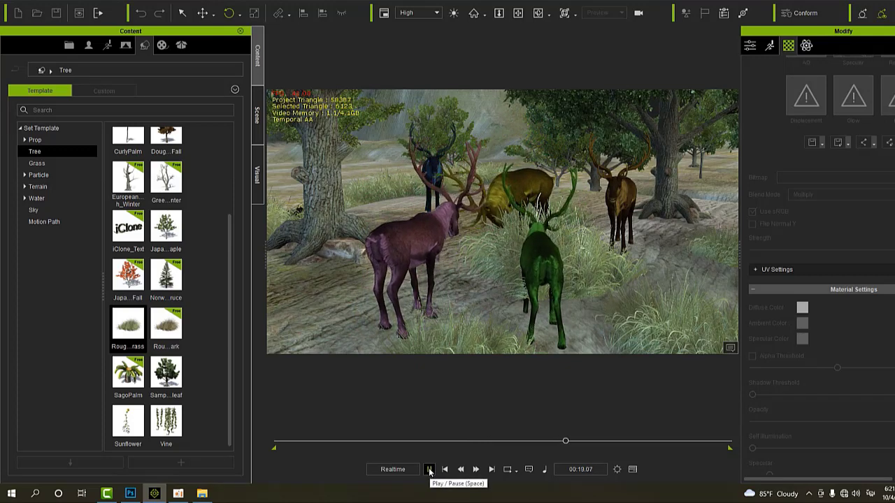
{"action": "left_click", "coordinate": [429, 470]}
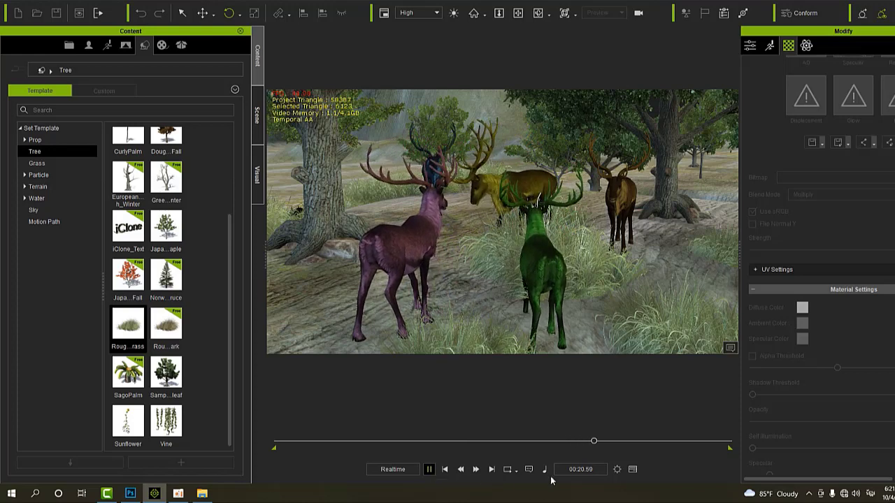
Show the Timeline, select the reindeer's Motion clip, and play the animation from frame 1
{"action": "left_click", "coordinate": [632, 470]}
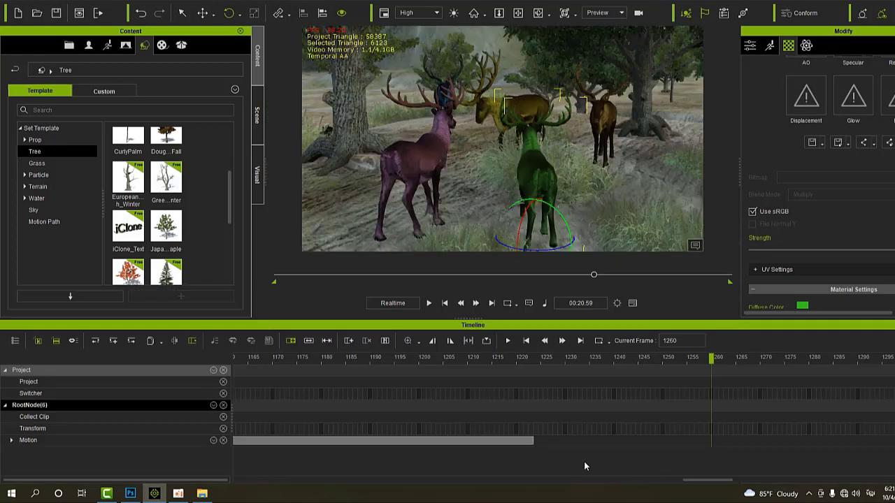
{"action": "left_click", "coordinate": [534, 441]}
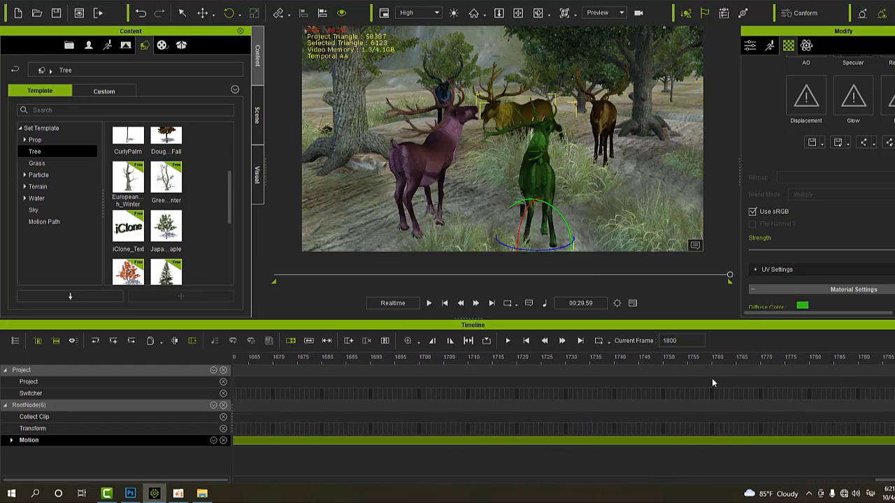
{"action": "left_click", "coordinate": [445, 303]}
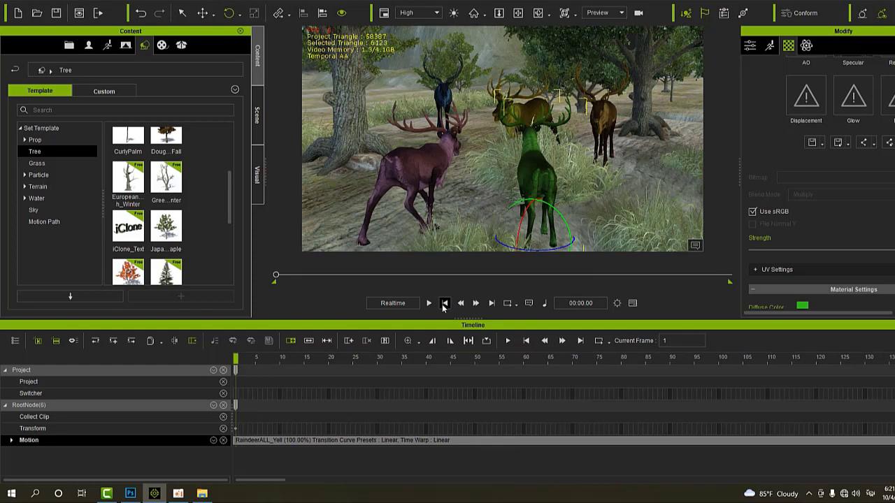
{"action": "left_click", "coordinate": [429, 303]}
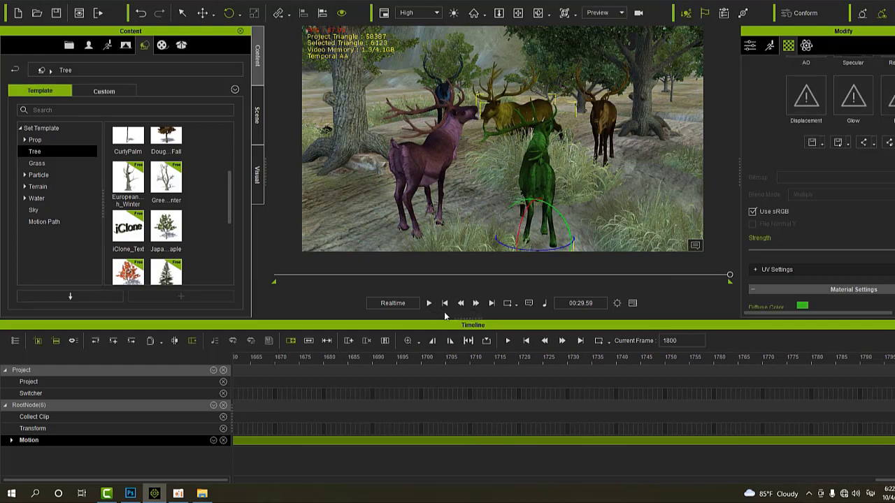
{"action": "left_click", "coordinate": [445, 304]}
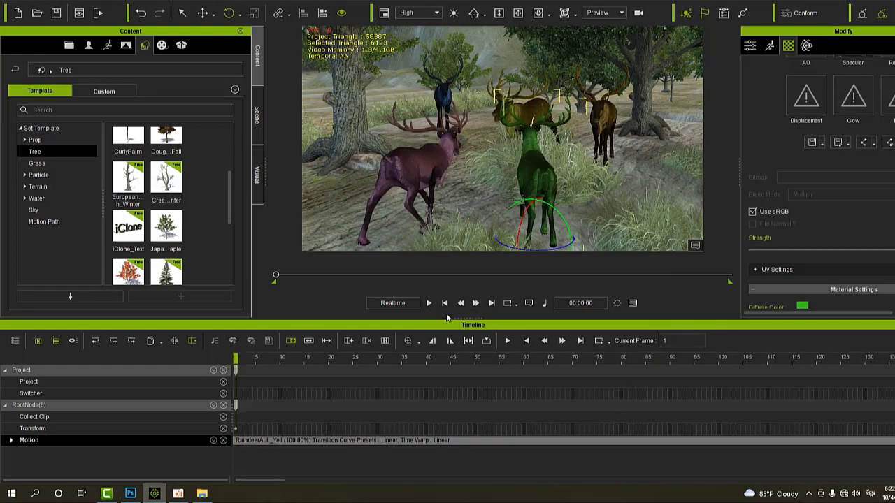
Apply RaindeerALL_Yell to the brown reindeer, preview it, select its clip, and rewind to 00:00.00
{"action": "left_click", "coordinate": [201, 494]}
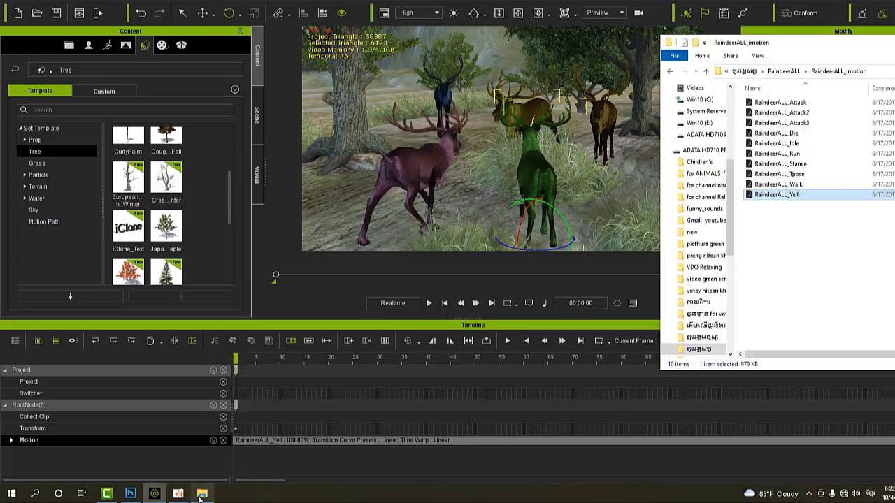
{"action": "left_click_drag", "start_coordinate": [767, 198], "coordinate": [608, 134]}
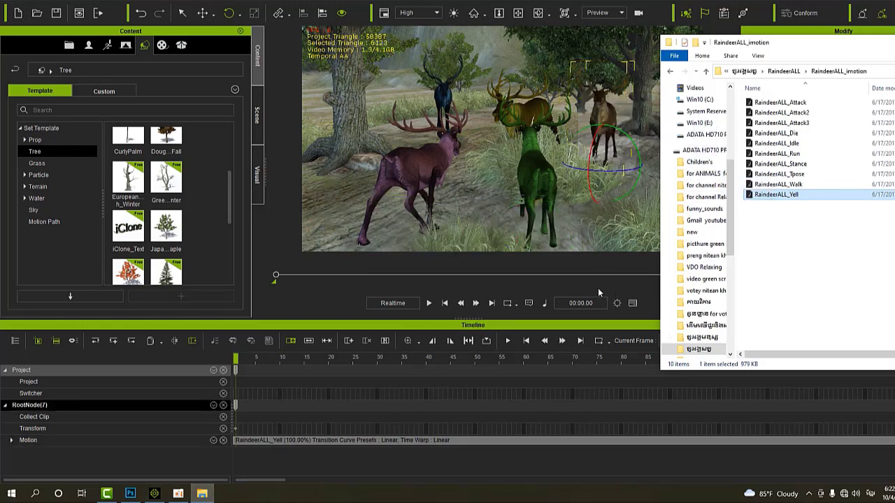
{"action": "left_click", "coordinate": [428, 303]}
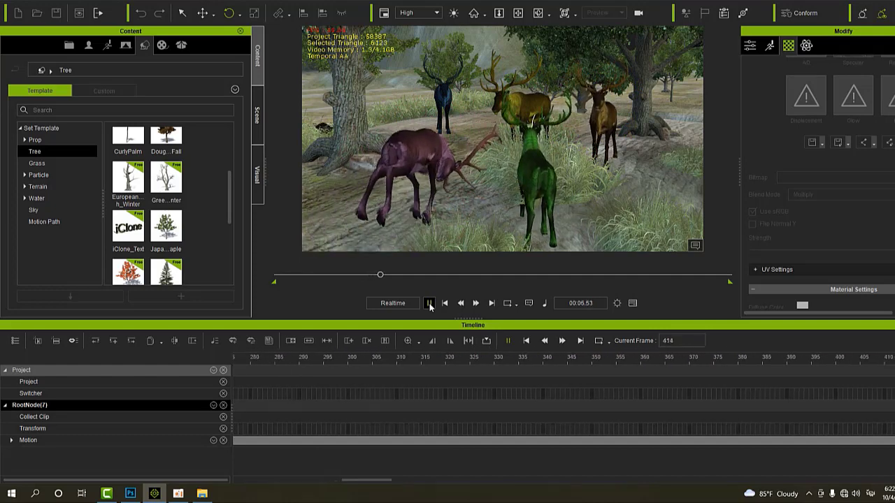
{"action": "left_click", "coordinate": [429, 305]}
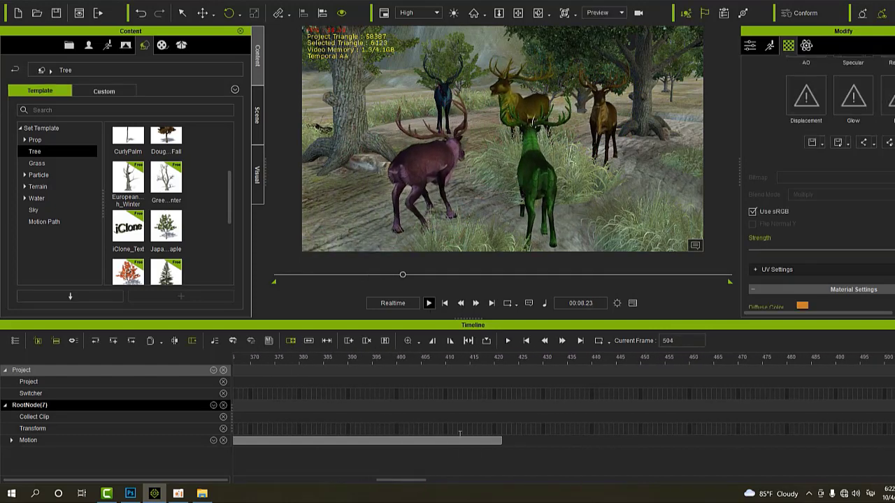
{"action": "left_click_drag", "start_coordinate": [501, 440], "coordinate": [891, 441]}
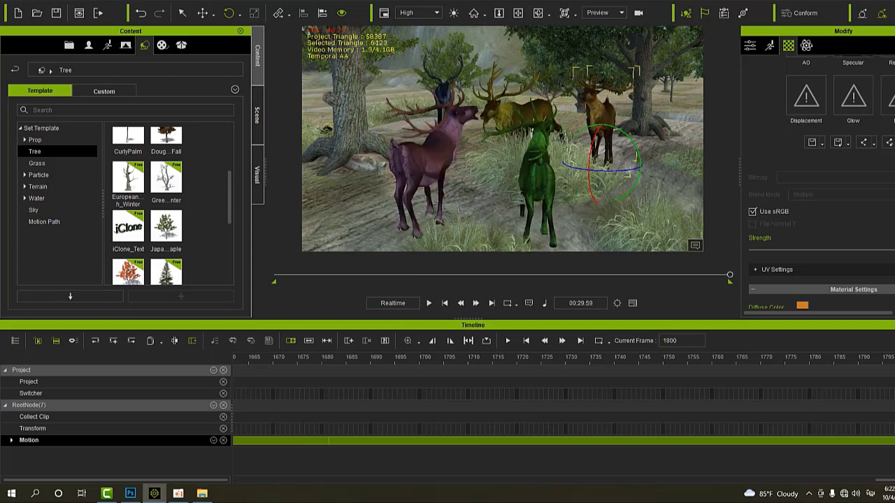
{"action": "left_click", "coordinate": [444, 303]}
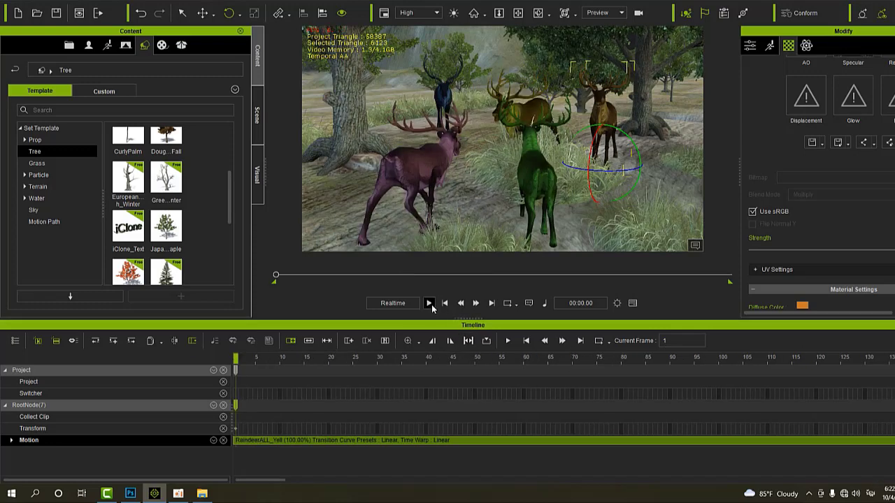
{"action": "left_click", "coordinate": [429, 303]}
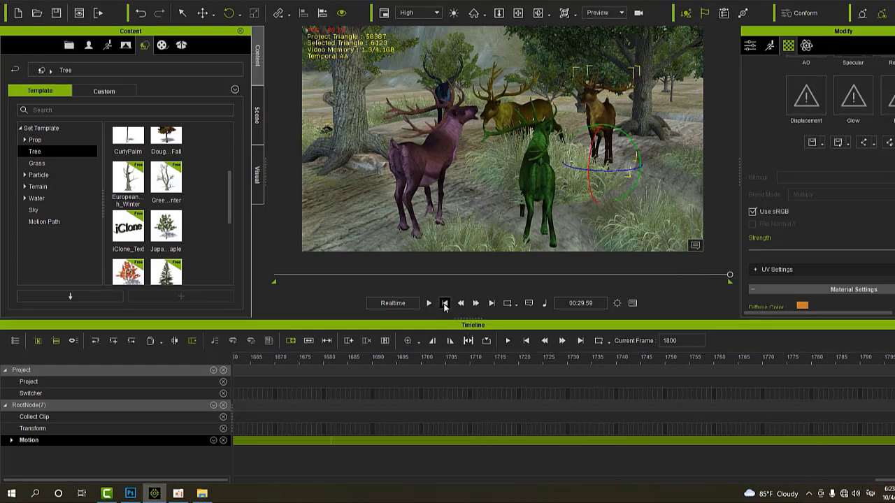
{"action": "left_click", "coordinate": [526, 341]}
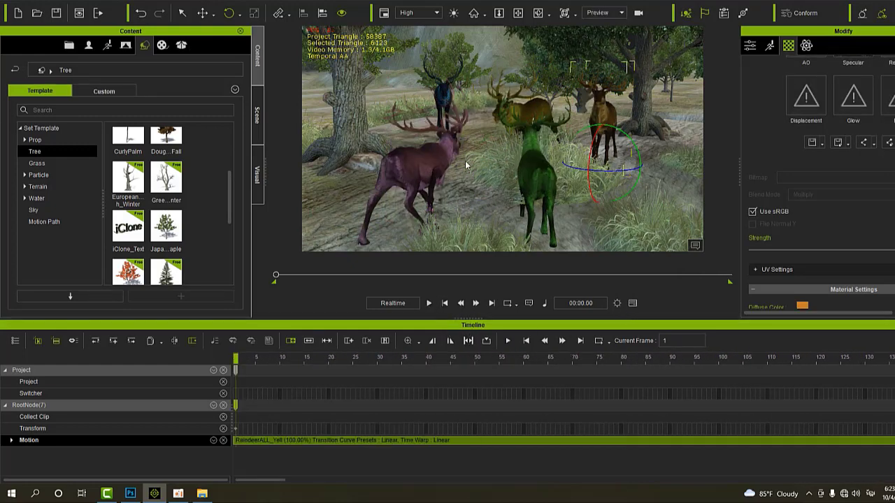
{"action": "scroll", "coordinate": [462, 161], "scroll_direction": "up", "scroll_amount": 3}
{"action": "scroll", "coordinate": [455, 151], "scroll_direction": "up", "scroll_amount": 3}
{"action": "scroll", "coordinate": [443, 137], "scroll_direction": "up", "scroll_amount": 3}
{"action": "scroll", "coordinate": [434, 124], "scroll_direction": "up", "scroll_amount": 3}
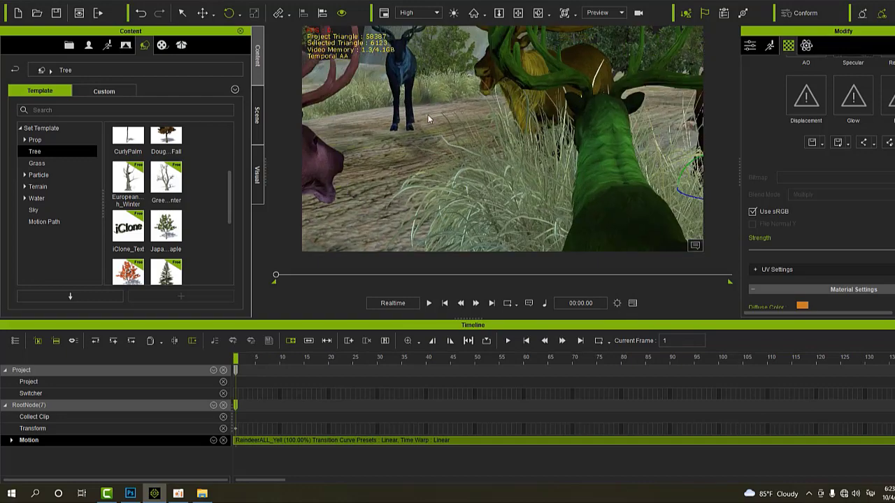
{"action": "scroll", "coordinate": [456, 137], "scroll_direction": "down", "scroll_amount": 3}
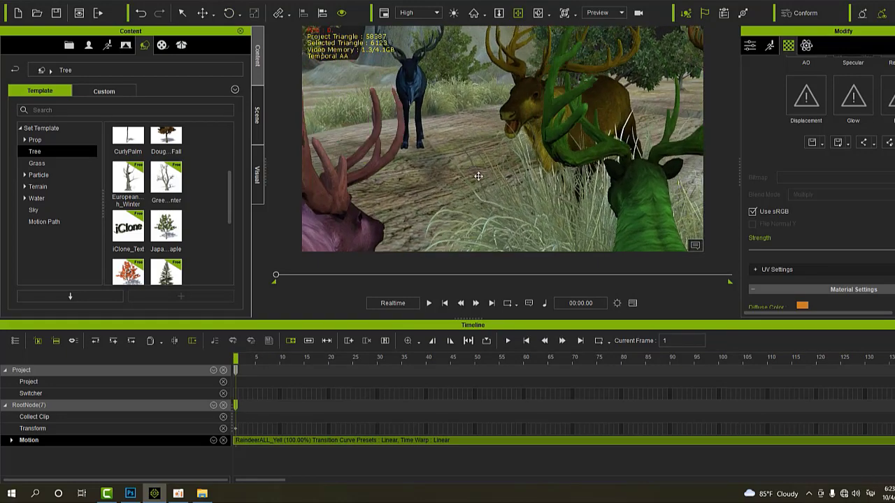
{"action": "scroll", "coordinate": [503, 233], "scroll_direction": "down", "scroll_amount": 3}
{"action": "scroll", "coordinate": [386, 187], "scroll_direction": "up", "scroll_amount": 2}
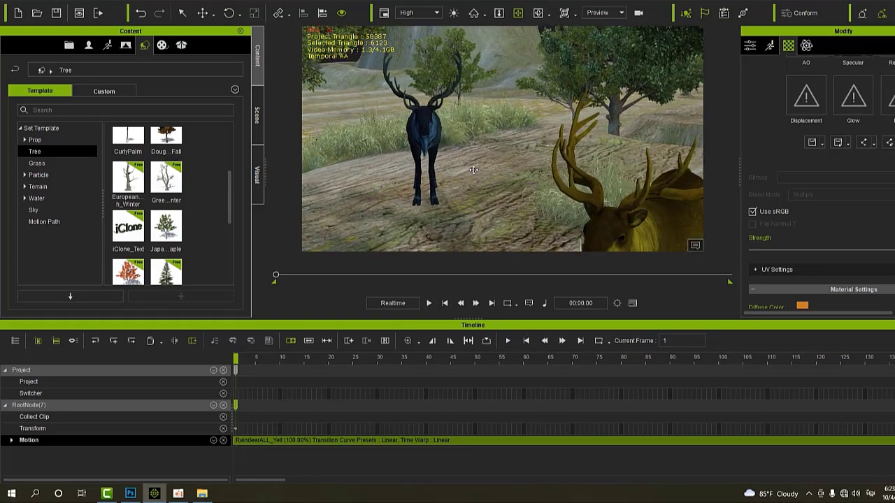
{"action": "scroll", "coordinate": [473, 170], "scroll_direction": "down", "scroll_amount": 2}
{"action": "scroll", "coordinate": [477, 171], "scroll_direction": "down", "scroll_amount": 3}
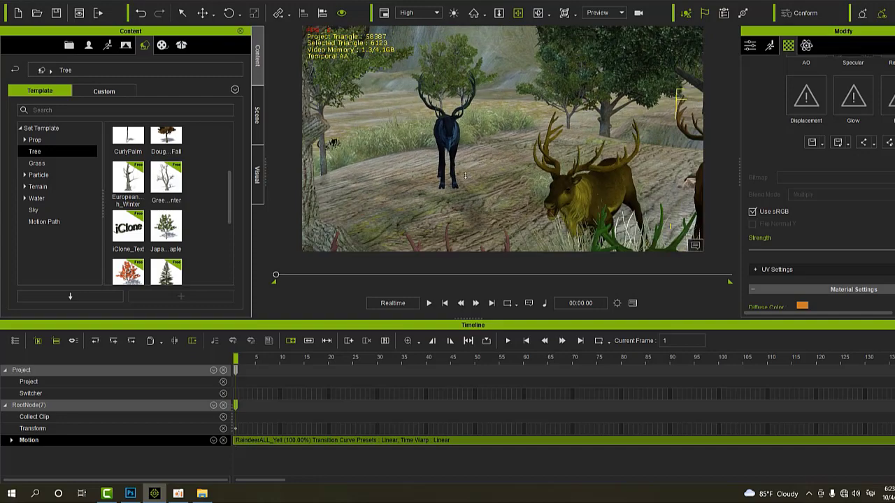
{"action": "scroll", "coordinate": [462, 171], "scroll_direction": "up", "scroll_amount": 2}
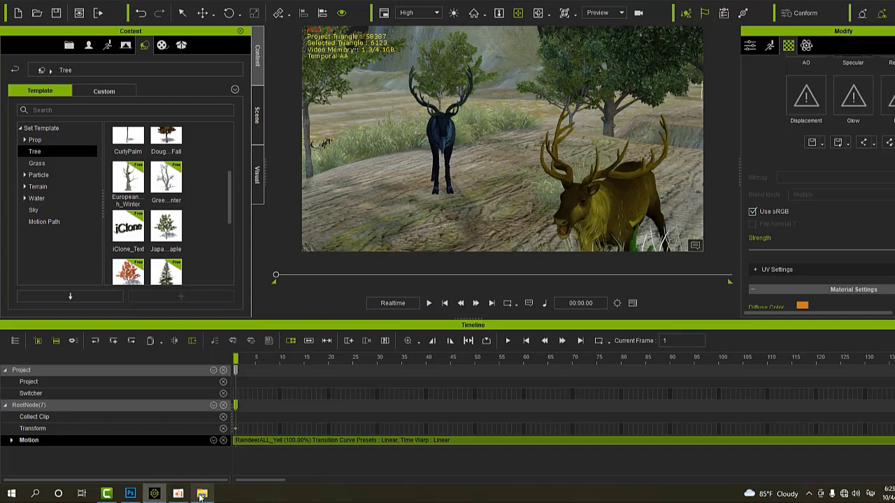
Apply the RaindeerALL_Yell motion to the blue reindeer and preview it
{"action": "left_click", "coordinate": [201, 495]}
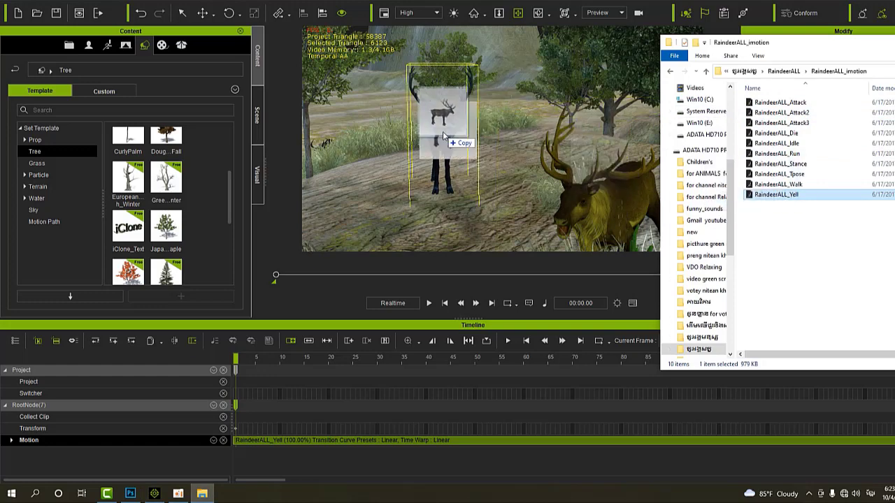
{"action": "left_click_drag", "start_coordinate": [732, 208], "coordinate": [441, 131]}
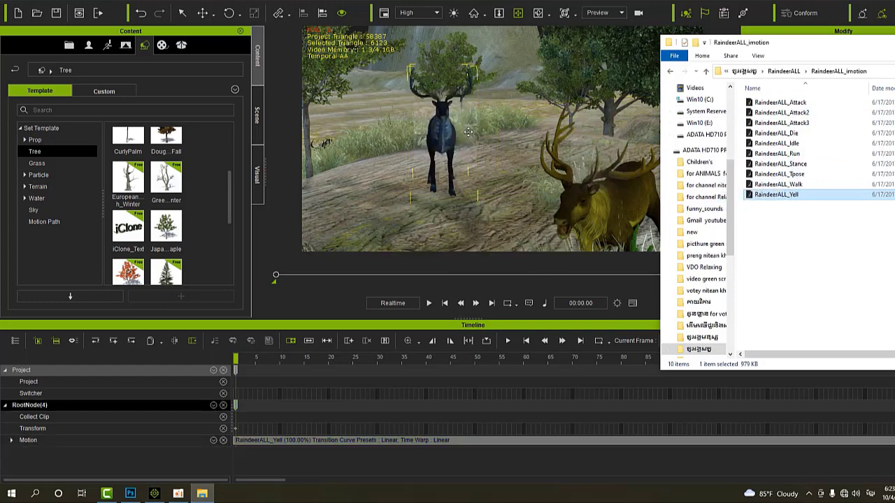
{"action": "left_click", "coordinate": [429, 304]}
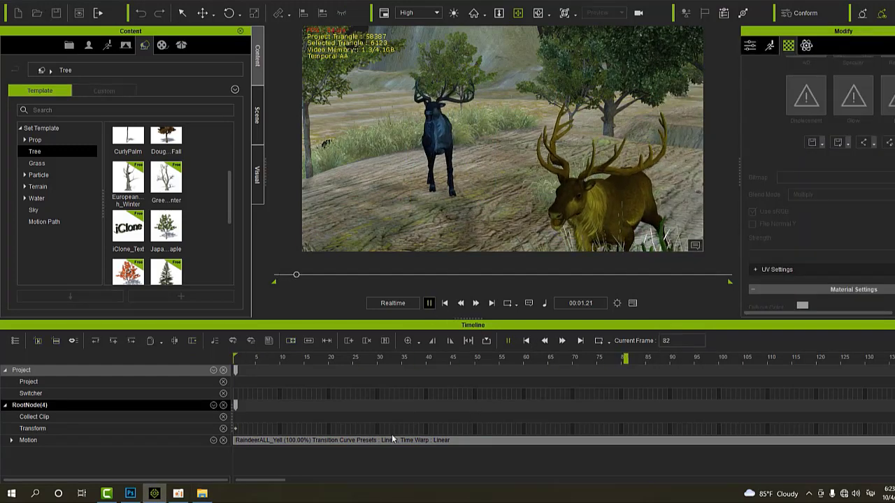
Stretch the blue reindeer's Motion clip to frame 1800, replay from the start, and hide the Timeline
{"action": "scroll", "coordinate": [385, 442], "scroll_direction": "down", "scroll_amount": 5}
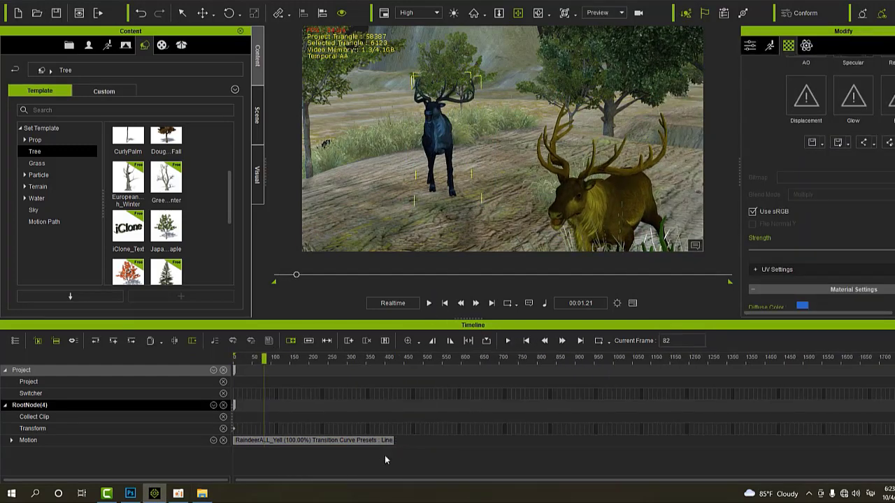
{"action": "left_click_drag", "start_coordinate": [394, 441], "coordinate": [894, 441]}
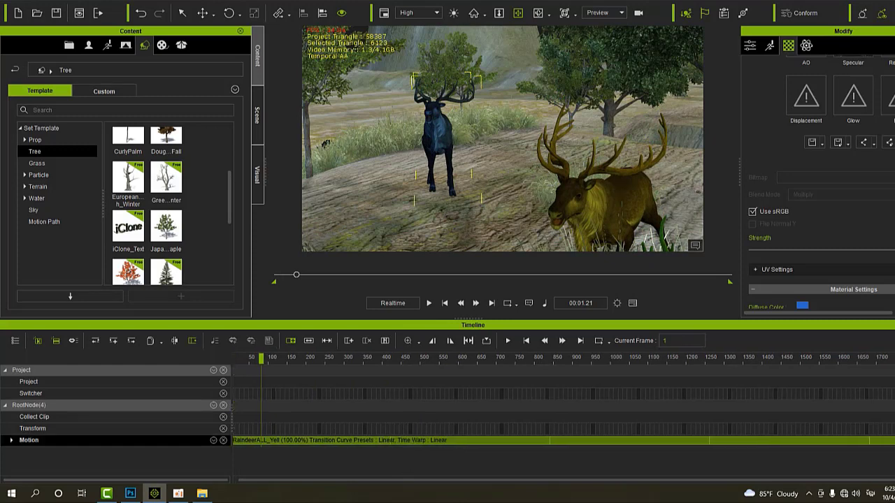
{"action": "key", "text": "End"}
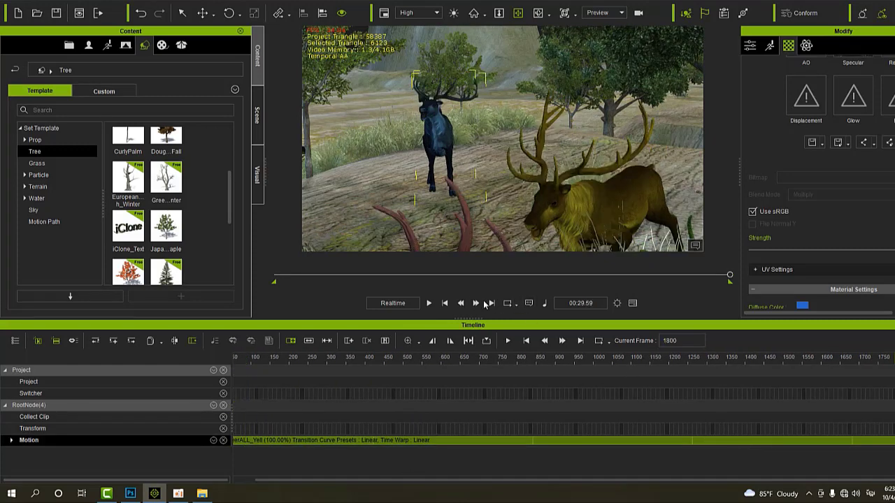
{"action": "key", "text": "Home"}
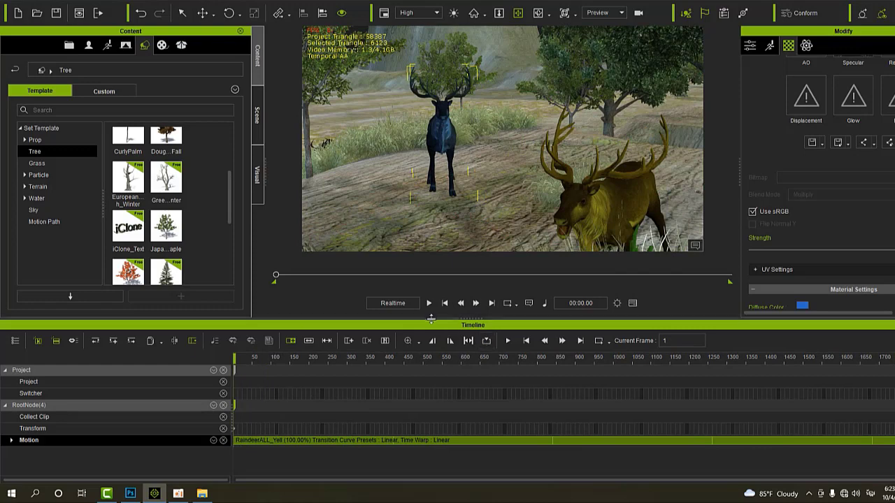
{"action": "left_click", "coordinate": [428, 303]}
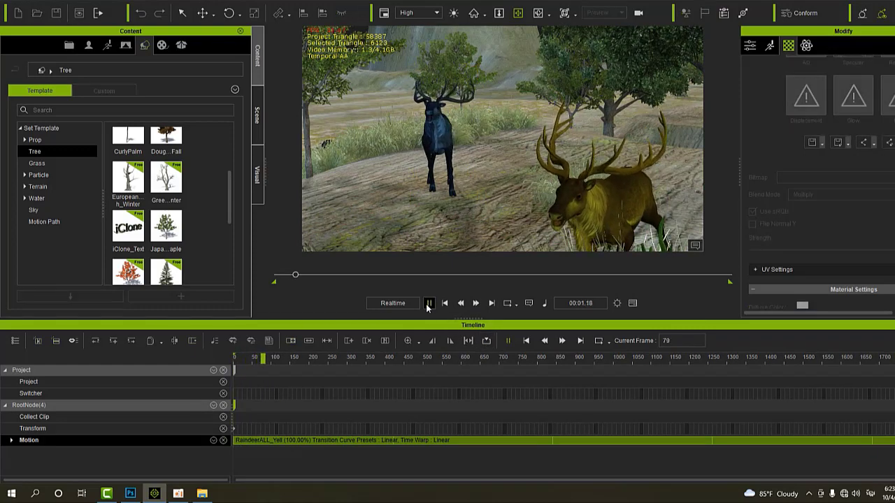
{"action": "left_click", "coordinate": [635, 304]}
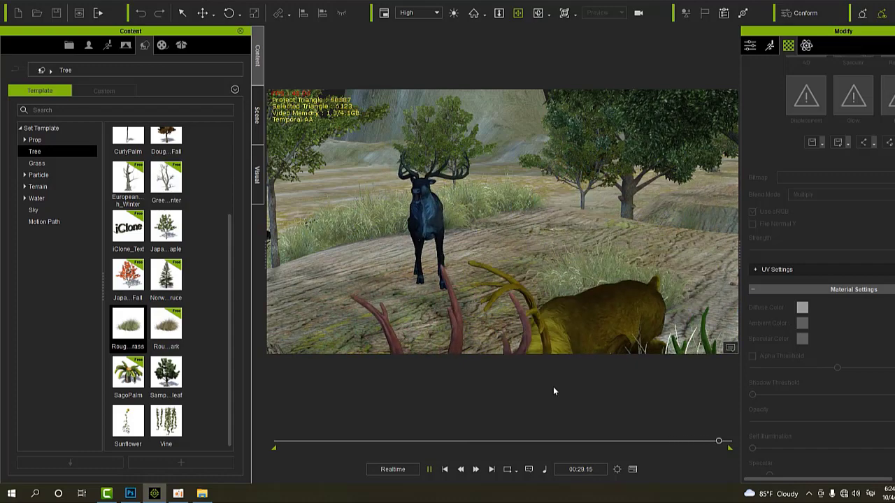
{"action": "left_click", "coordinate": [445, 469]}
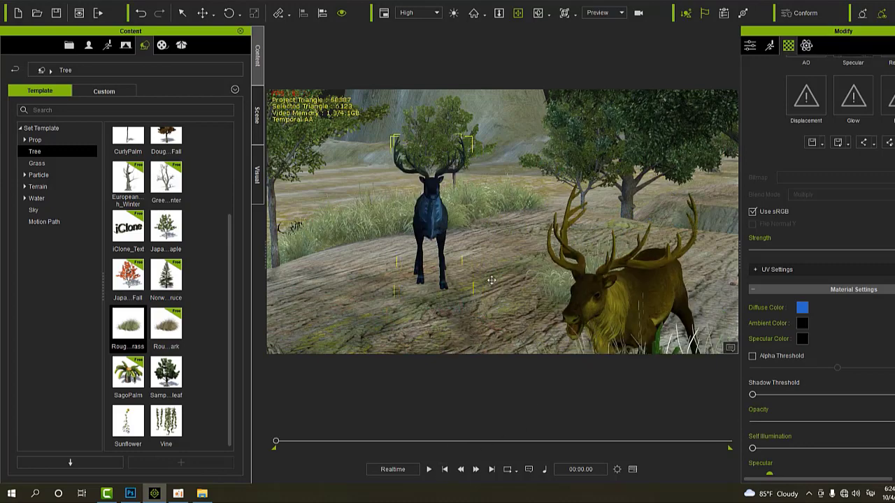
{"action": "mouse_move", "coordinate": [474, 302]}
{"action": "left_mouse_down"}
{"action": "mouse_move", "coordinate": [482, 244]}
{"action": "mouse_move", "coordinate": [428, 248]}
{"action": "mouse_move", "coordinate": [430, 261]}
{"action": "mouse_move", "coordinate": [526, 262]}
{"action": "left_mouse_up"}
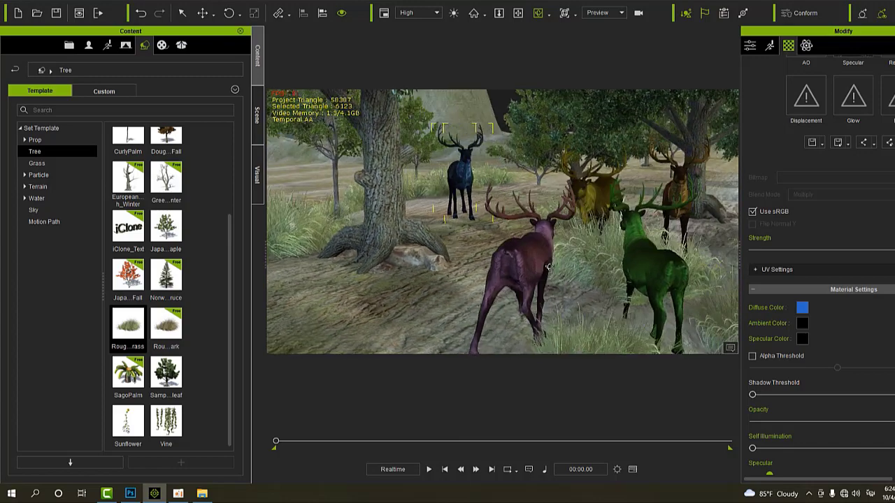
{"action": "left_click", "coordinate": [429, 469]}
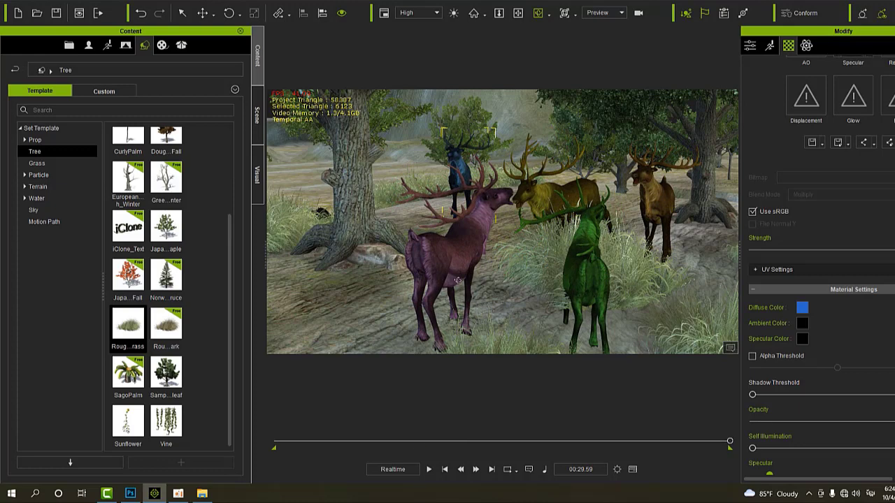
{"action": "left_click", "coordinate": [445, 469]}
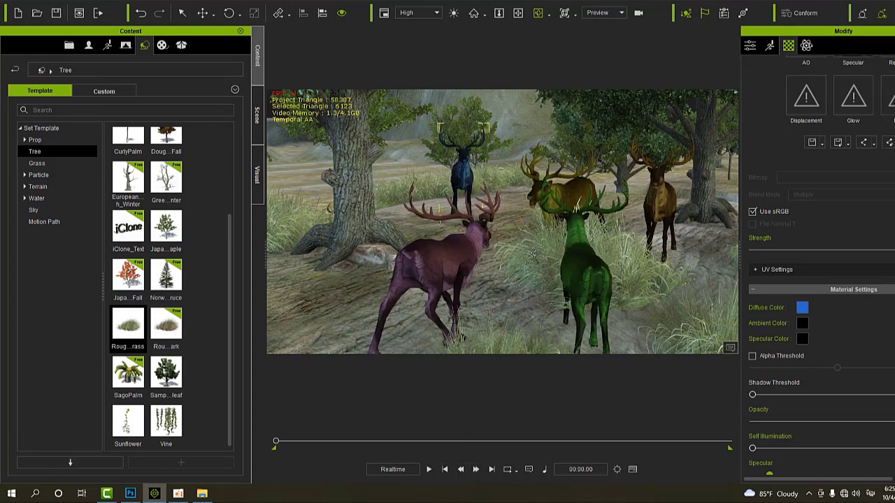
{"action": "mouse_move", "coordinate": [538, 308]}
{"action": "right_mouse_down"}
{"action": "mouse_move", "coordinate": [467, 296]}
{"action": "mouse_move", "coordinate": [538, 310]}
{"action": "mouse_move", "coordinate": [490, 292]}
{"action": "mouse_move", "coordinate": [536, 287]}
{"action": "right_mouse_up"}
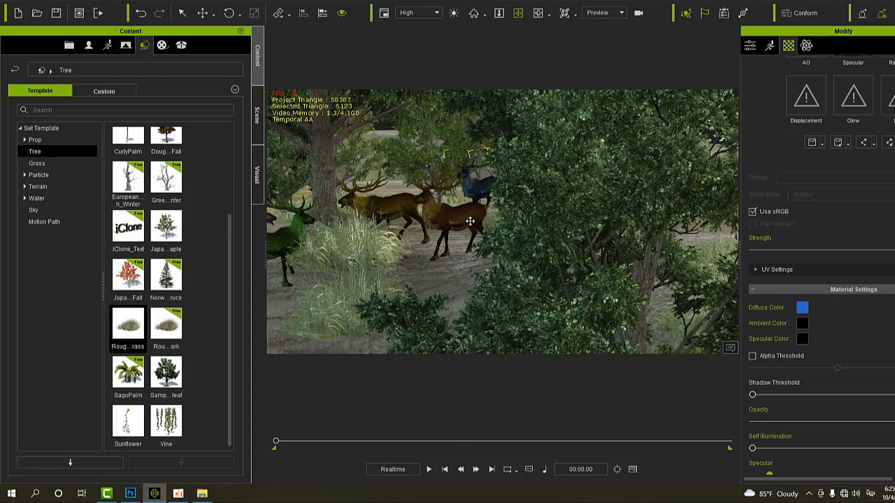
Orbit to an open view of the herd and play the animation through to 00:29.59
{"action": "right_click_drag", "start_coordinate": [470, 221], "coordinate": [566, 217]}
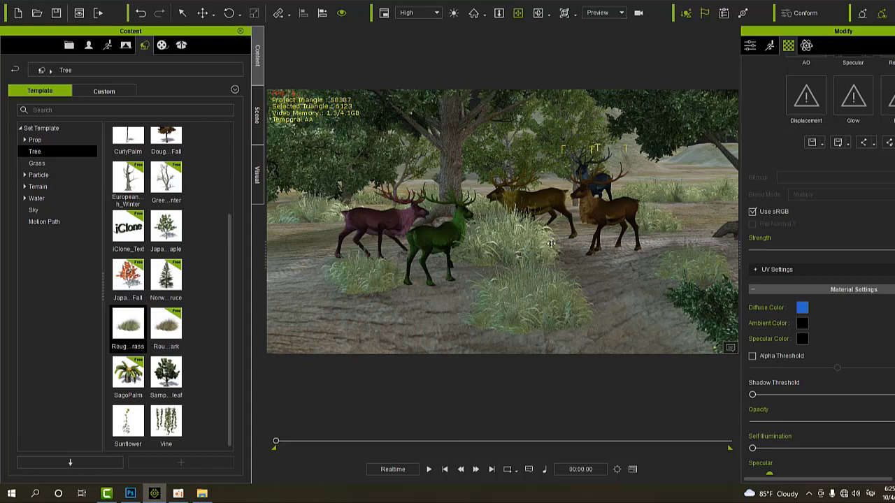
{"action": "left_click", "coordinate": [430, 471]}
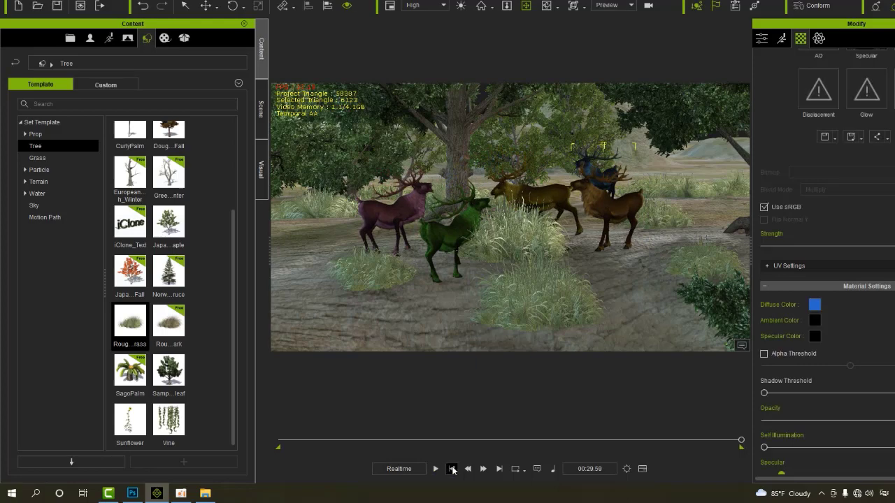
Rewind the animation to the first frame, minimize the motion files folder, and zoom in on the herd
{"action": "left_click", "coordinate": [453, 469]}
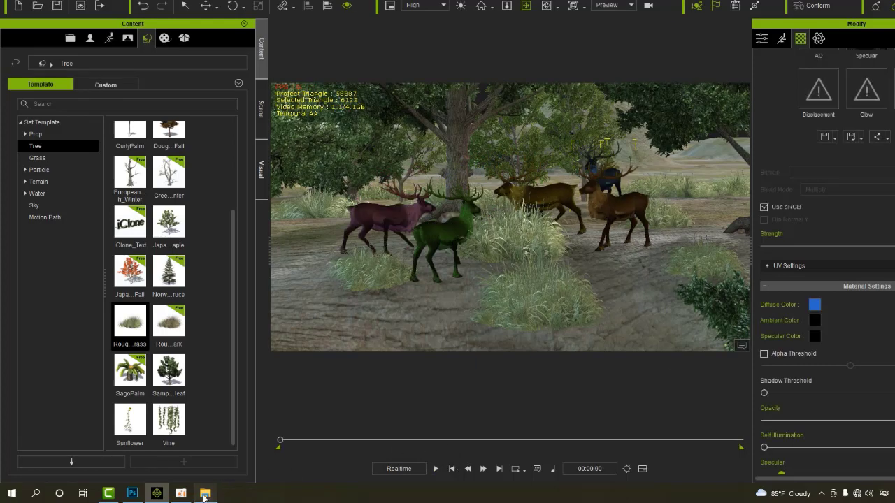
{"action": "left_click", "coordinate": [205, 494]}
{"action": "left_click", "coordinate": [205, 494]}
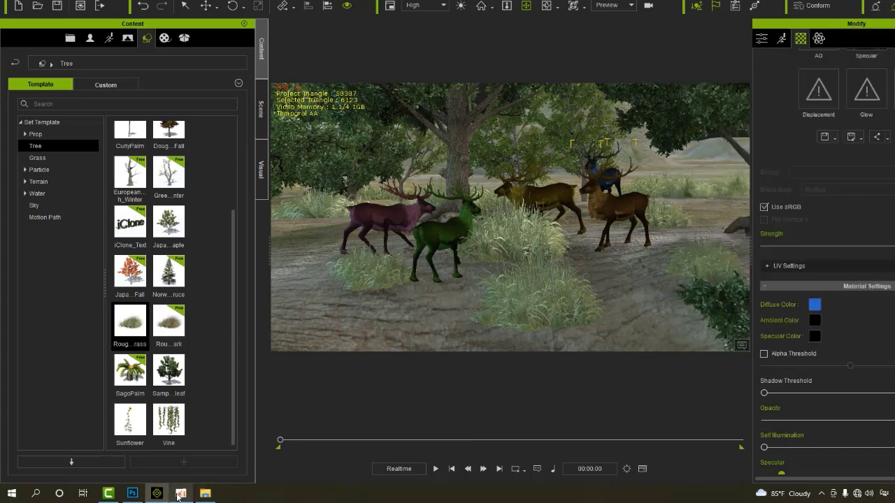
{"action": "left_click", "coordinate": [180, 494]}
{"action": "left_click", "coordinate": [180, 494]}
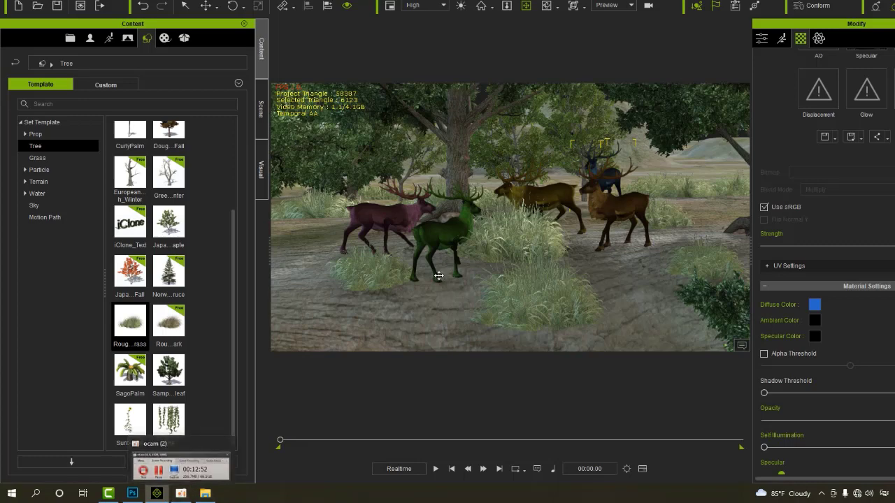
{"action": "scroll", "coordinate": [428, 268], "scroll_direction": "up", "scroll_amount": 3}
{"action": "scroll", "coordinate": [428, 268], "scroll_direction": "up", "scroll_amount": 2}
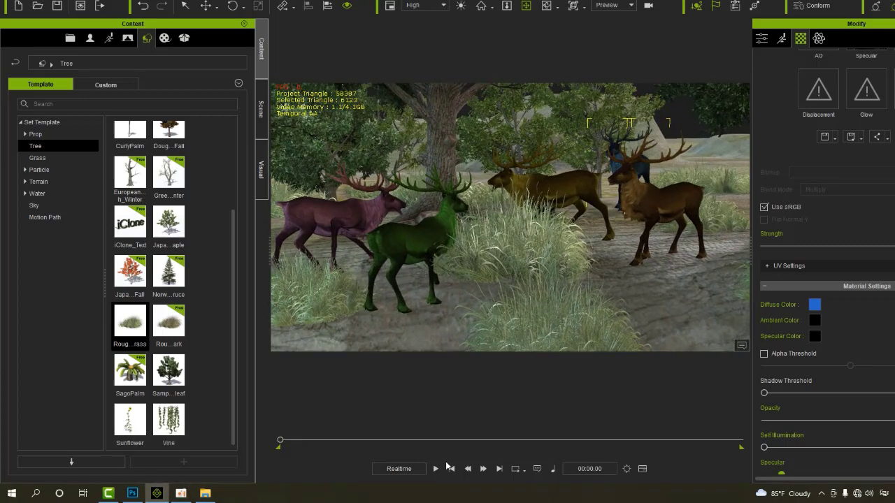
Play the herd animation to 00:29.59 while orbiting and panning the camera, then rewind to 00:00.00
{"action": "left_click", "coordinate": [434, 469]}
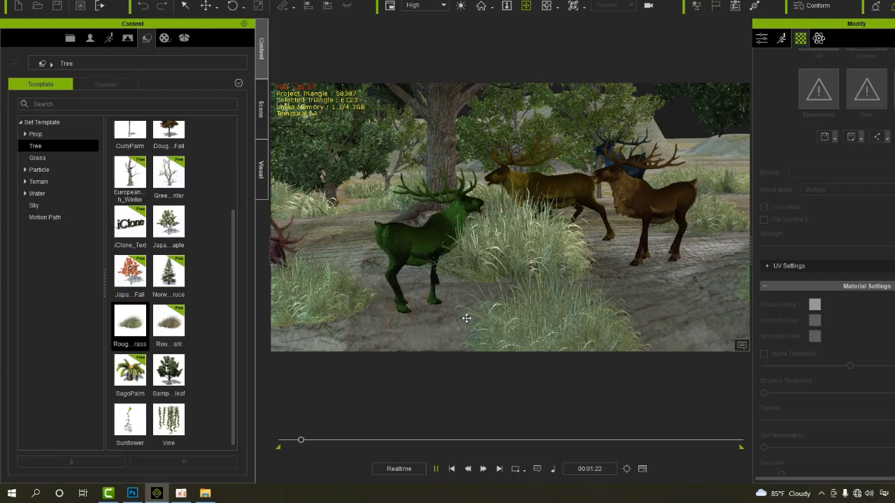
{"action": "left_click", "coordinate": [546, 7]}
{"action": "mouse_move", "coordinate": [503, 269]}
{"action": "left_mouse_down"}
{"action": "mouse_move", "coordinate": [581, 272]}
{"action": "mouse_move", "coordinate": [445, 271]}
{"action": "left_mouse_up"}
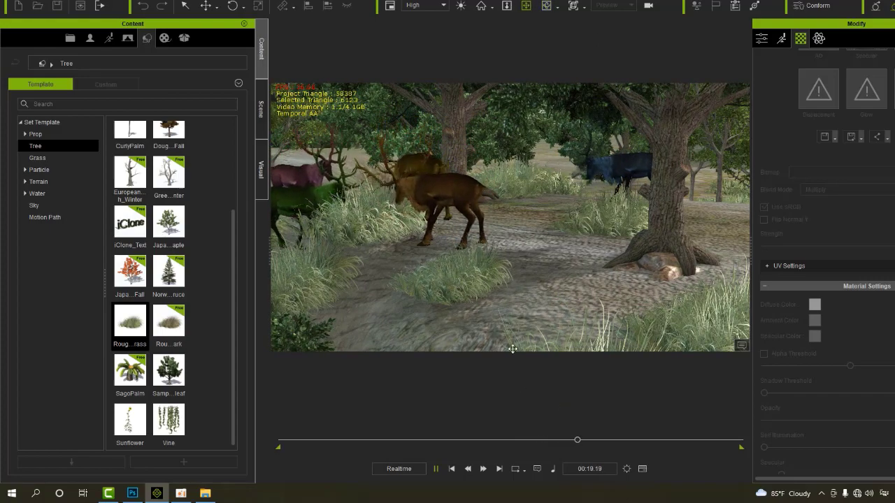
{"action": "mouse_move", "coordinate": [513, 349]}
{"action": "left_mouse_down"}
{"action": "mouse_move", "coordinate": [546, 349]}
{"action": "mouse_move", "coordinate": [528, 357]}
{"action": "mouse_move", "coordinate": [528, 347]}
{"action": "mouse_move", "coordinate": [565, 349]}
{"action": "left_mouse_up"}
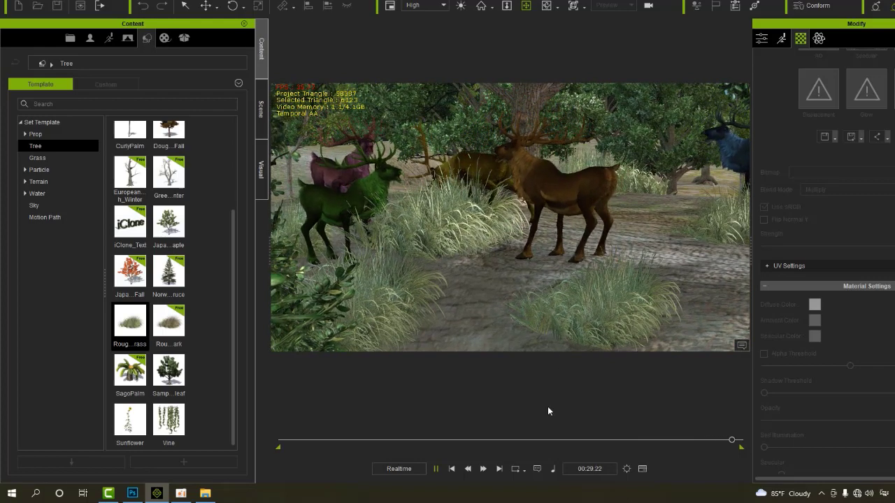
{"action": "left_click", "coordinate": [451, 470]}
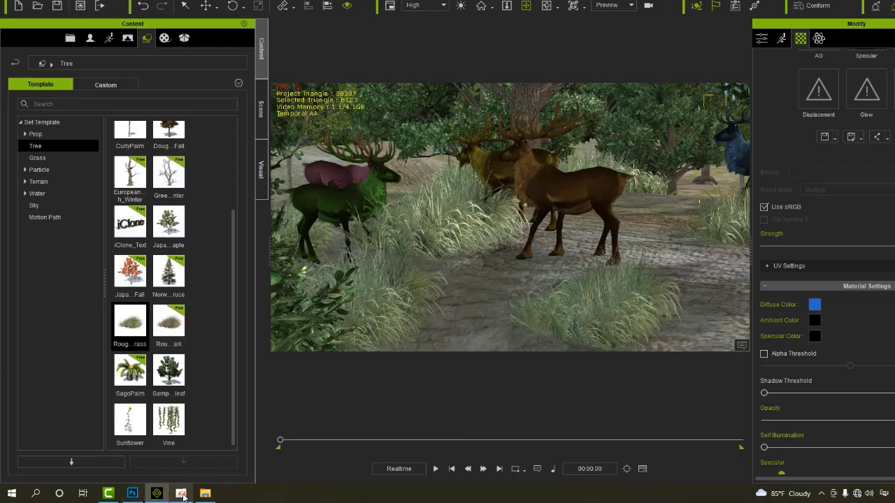